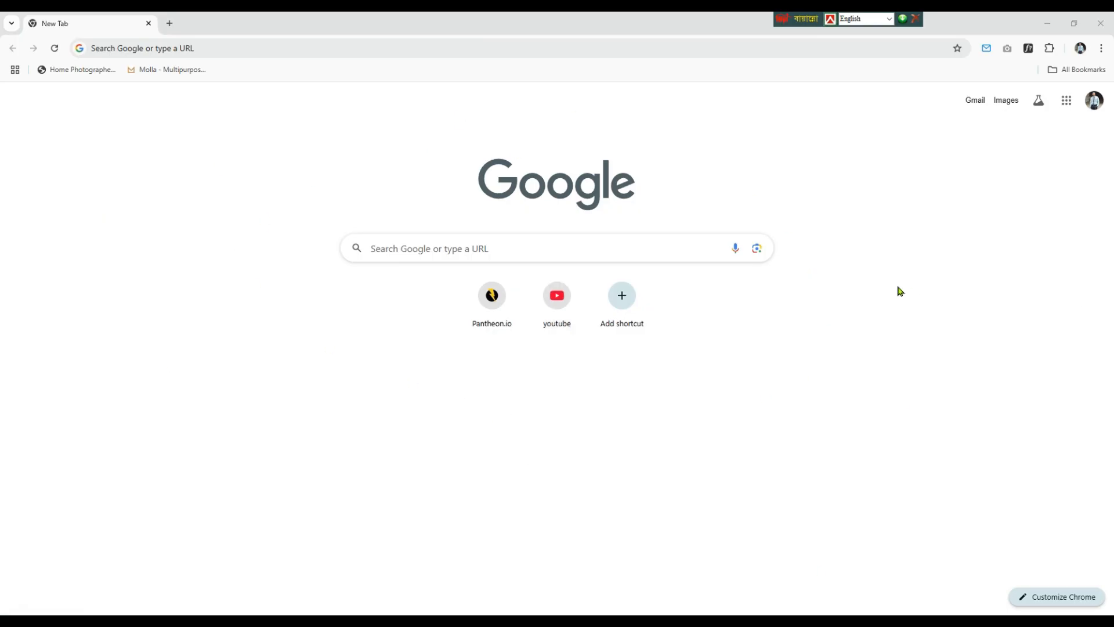
Step: Open Google Docs from the Google apps list and create a blank document
click(1064, 105)
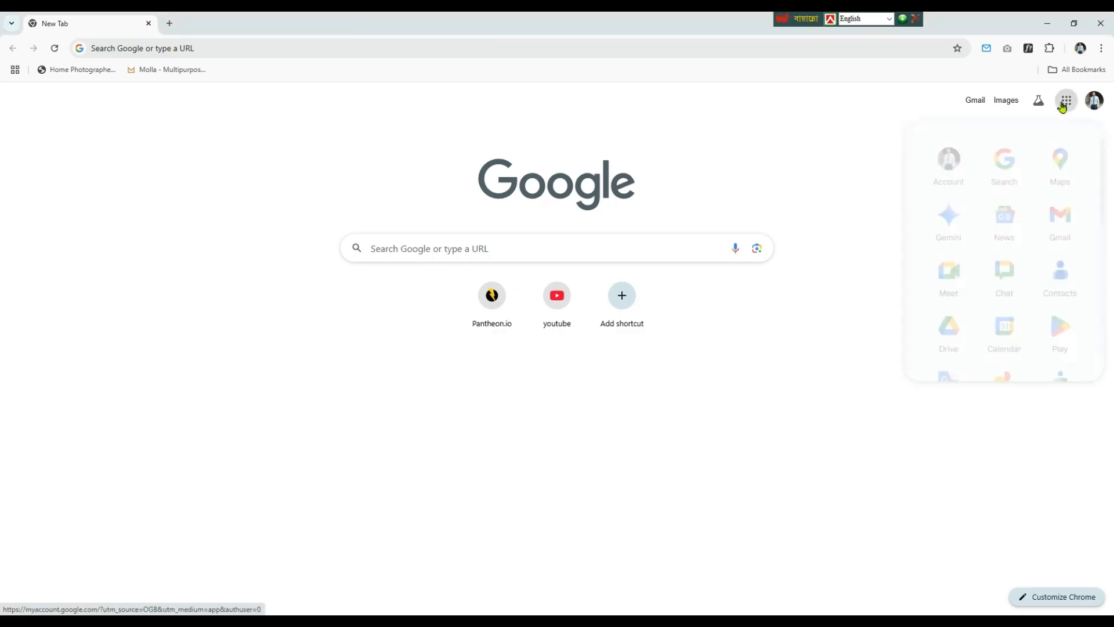
scroll(966, 213, down, 5)
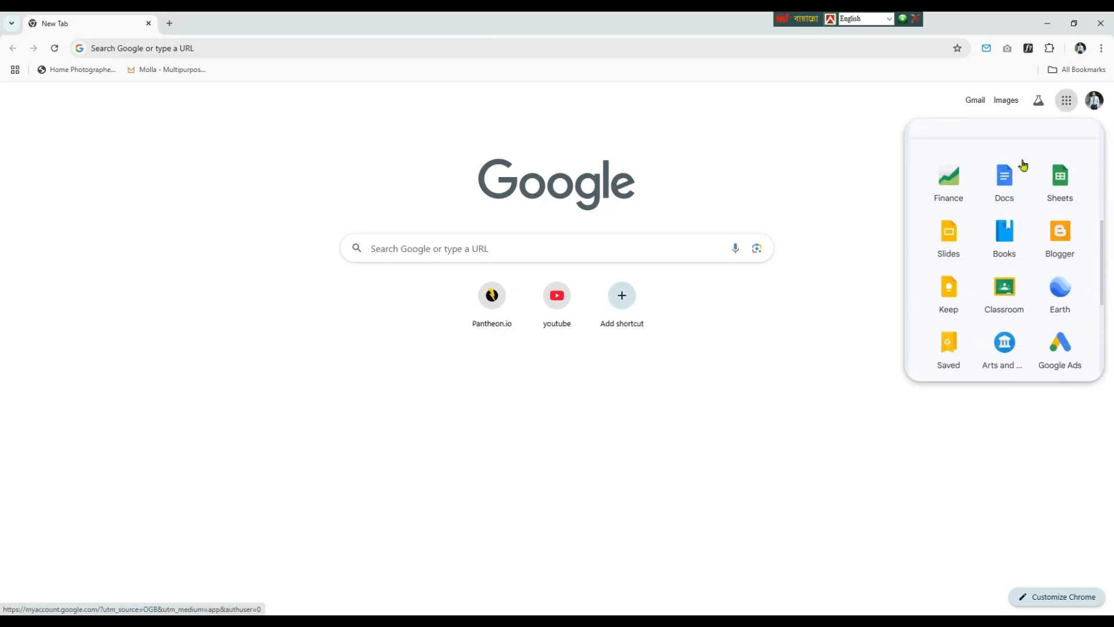
click(1005, 192)
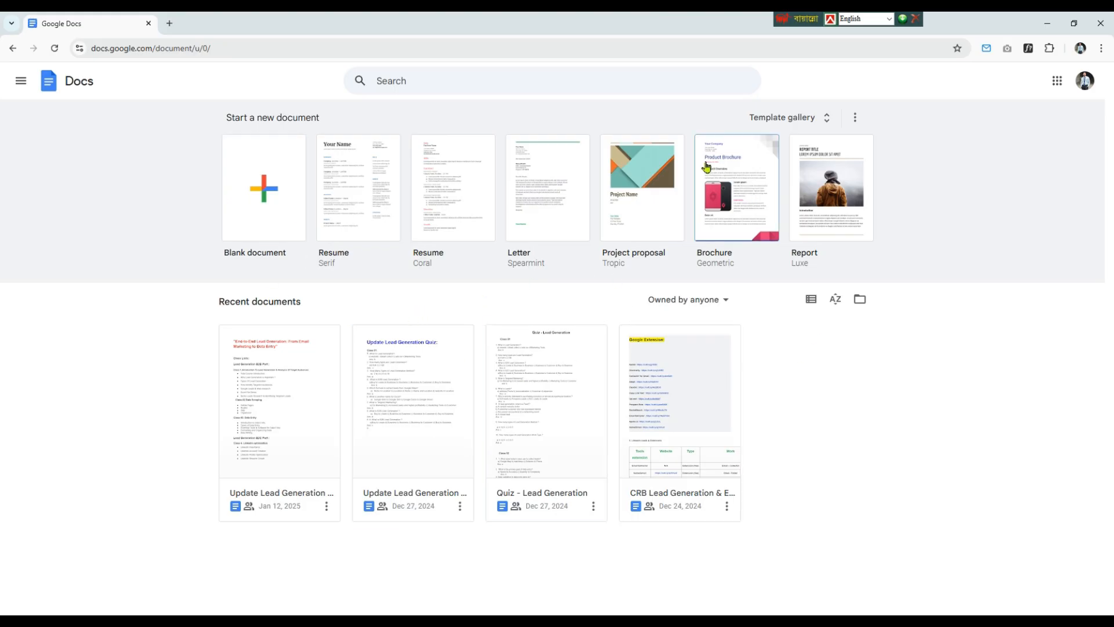
click(266, 197)
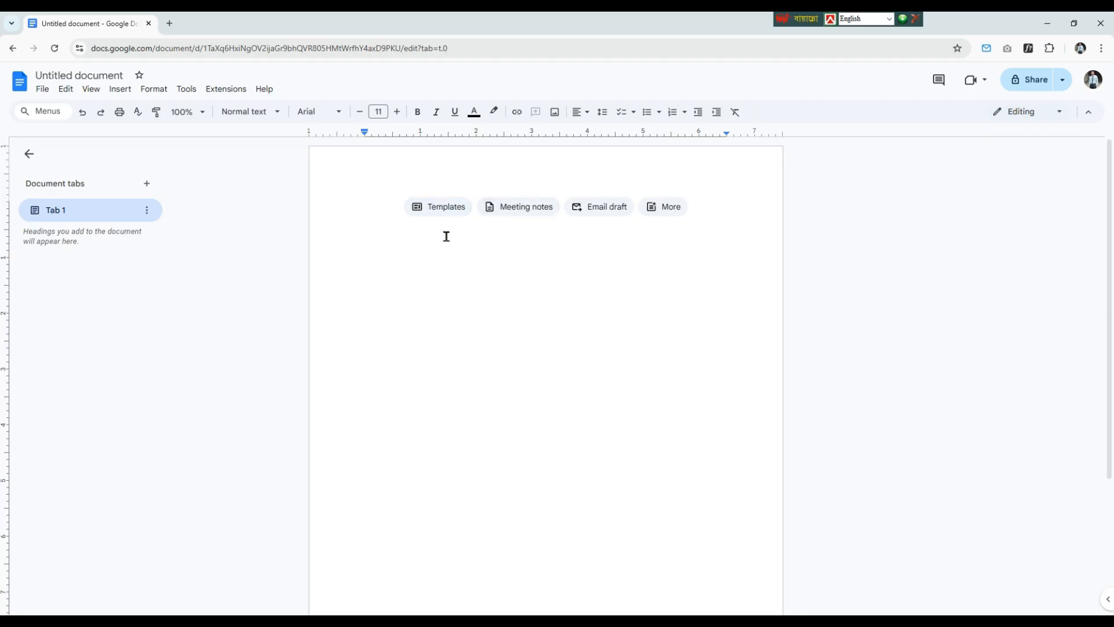
Step: Browse the available document templates and close the gallery without choosing one
click(440, 211)
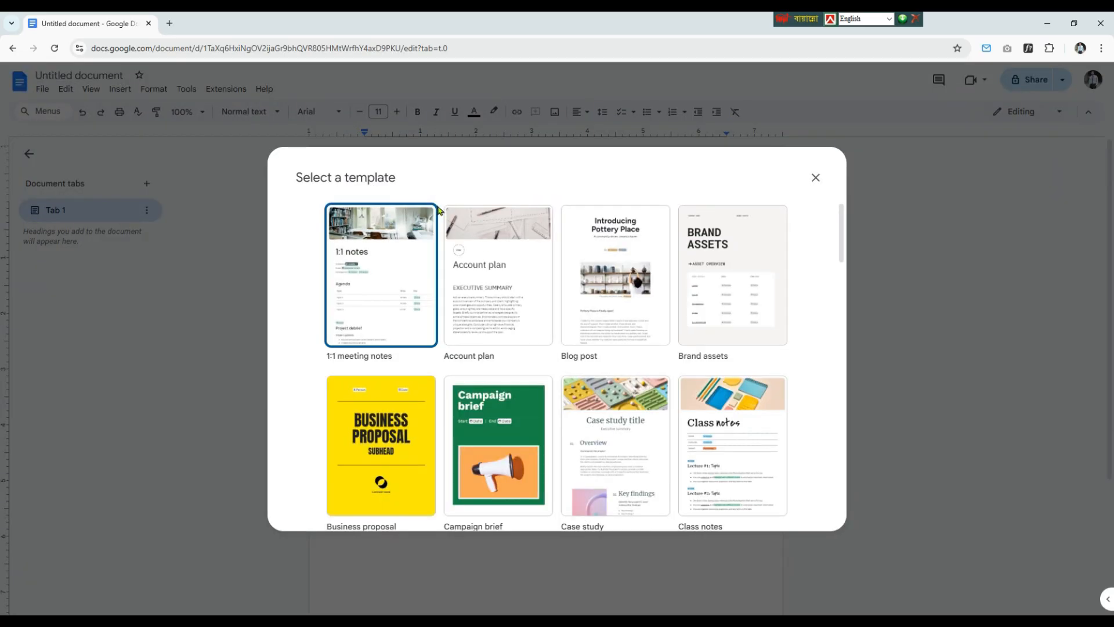
scroll(536, 387, down, 4)
scroll(536, 387, down, 15)
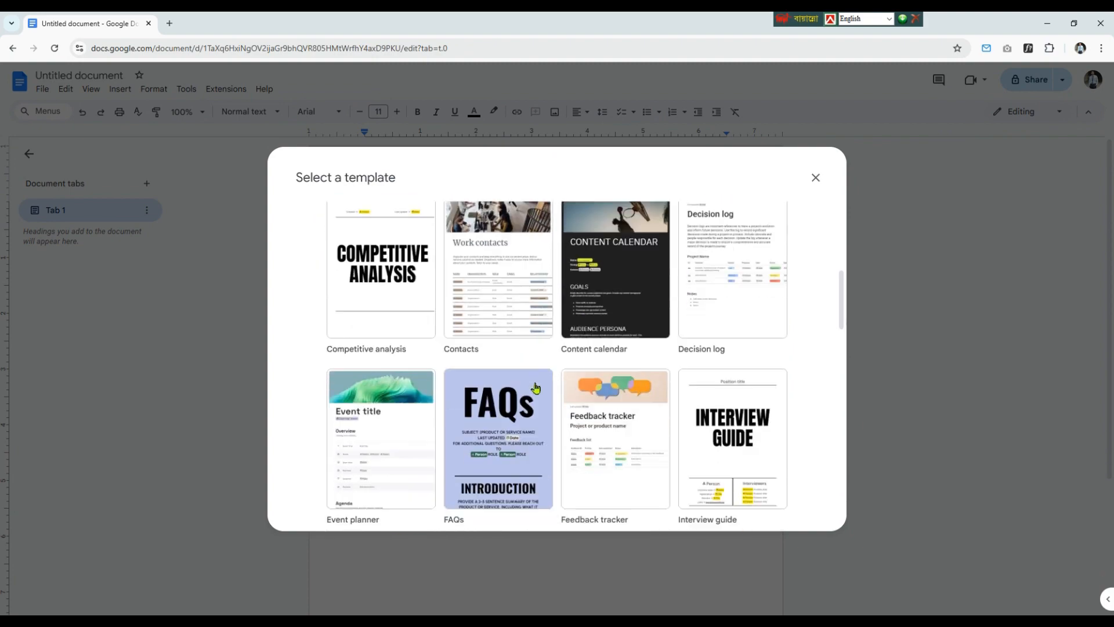
scroll(527, 390, down, 2)
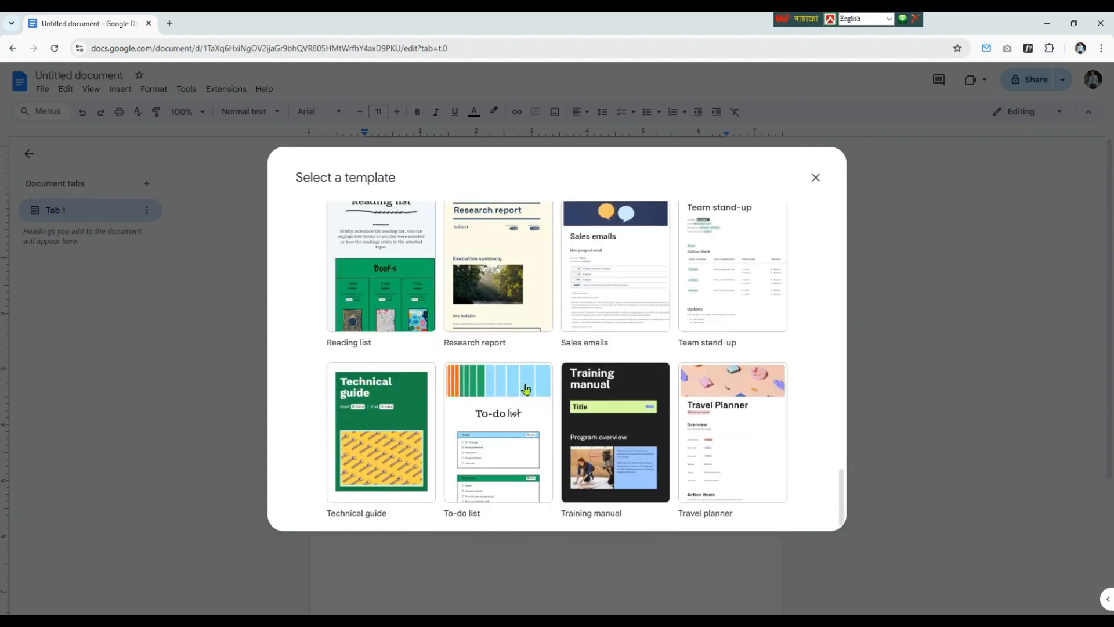
scroll(525, 386, up, 18)
click(816, 179)
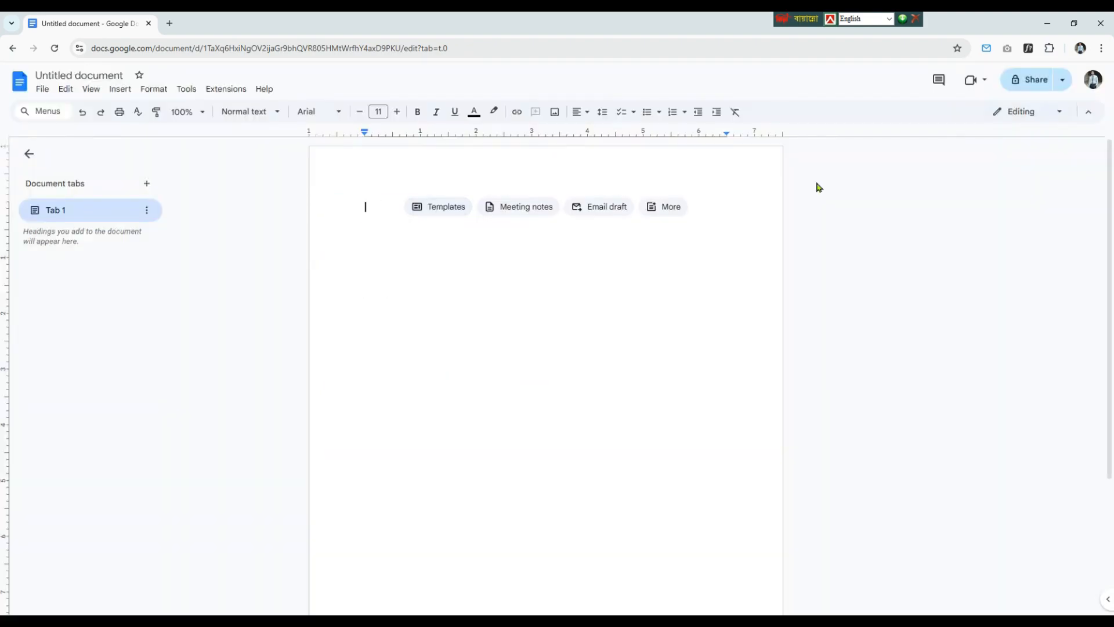
Step: Try to start meeting notes with a calendar search for 20, and erase the entry
click(522, 207)
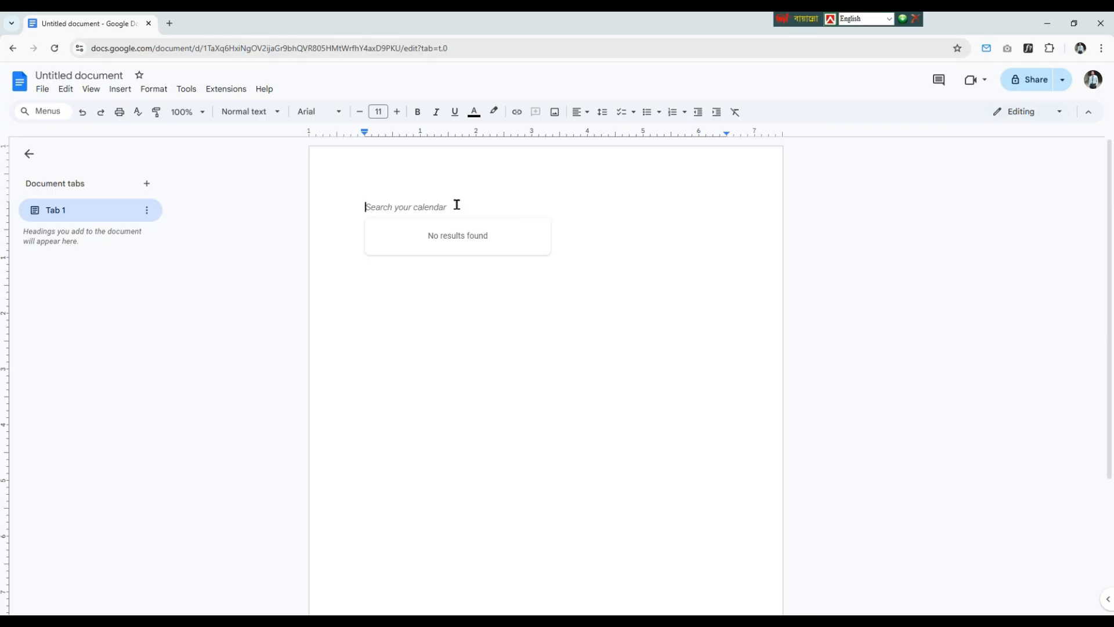
text(20)
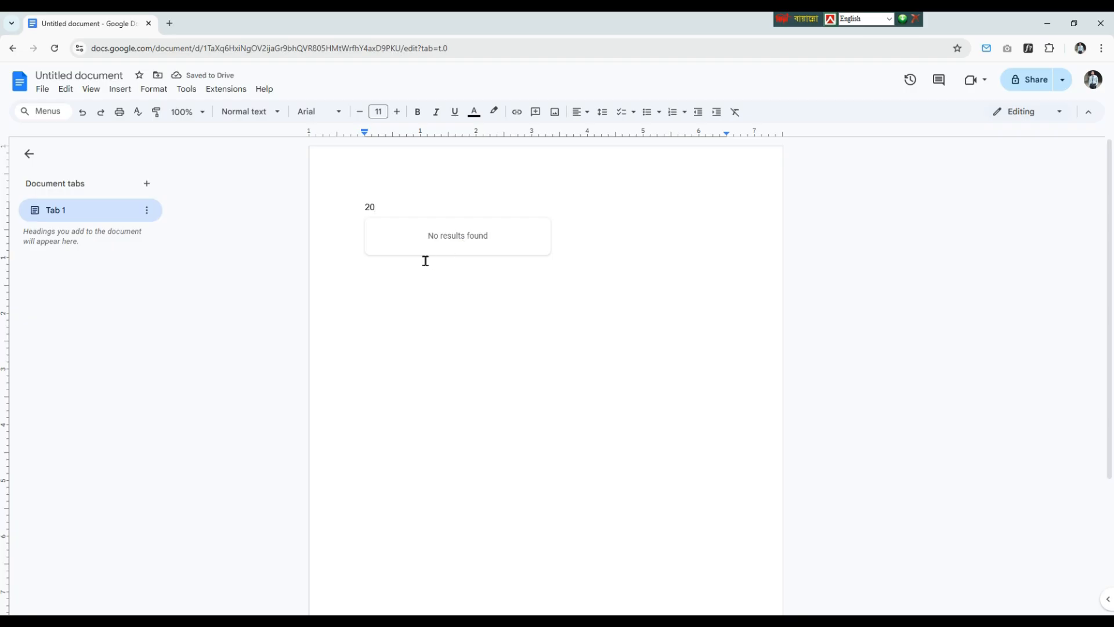
key(BackSpace)
key(BackSpace)
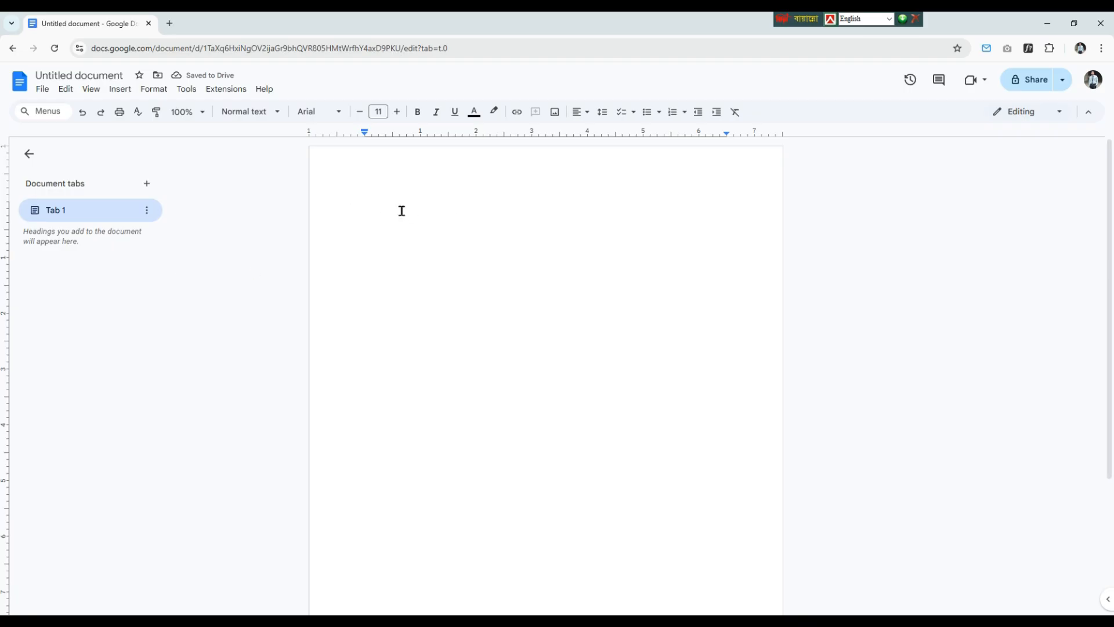
Step: Enter the text "Digital Marketing" on the first line of the document
text(Digital)
text(Marketing)
double_click(403, 210)
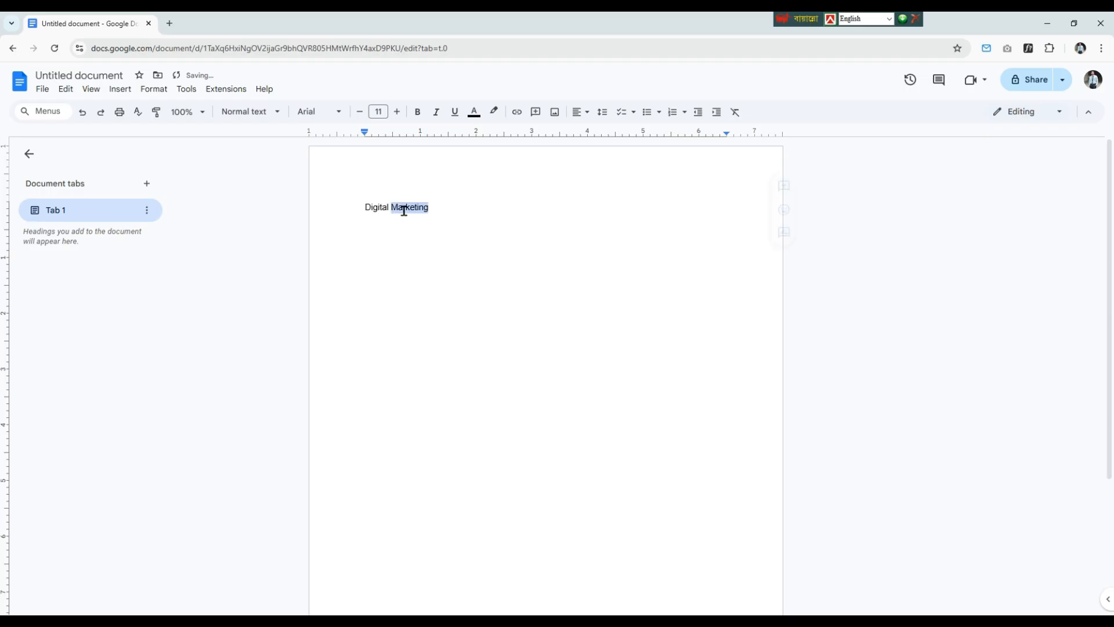
triple_click(398, 207)
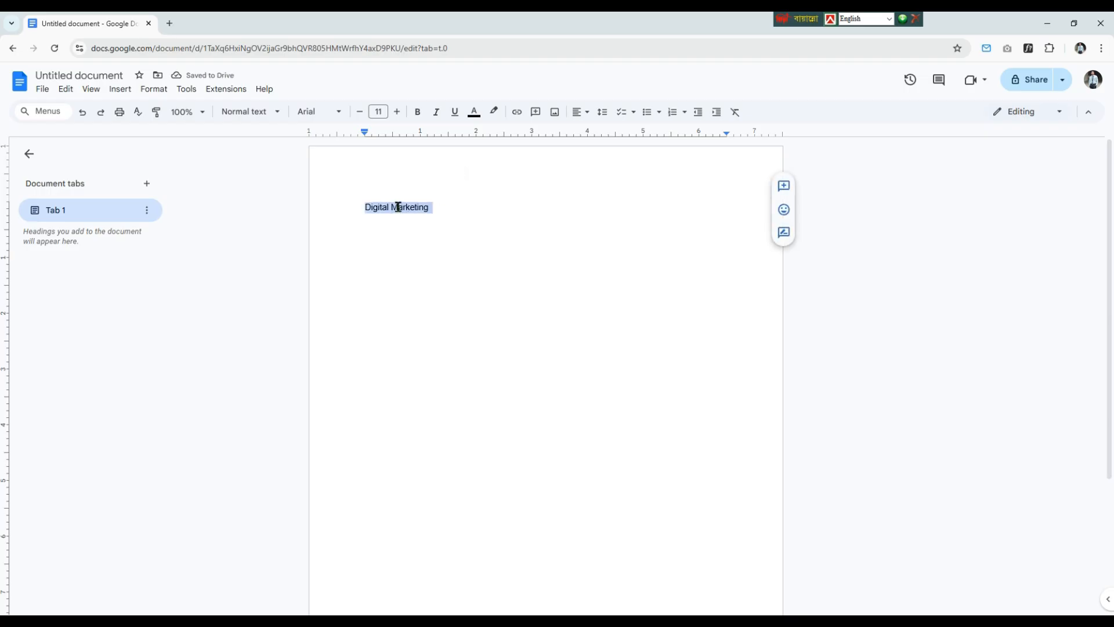
click(436, 262)
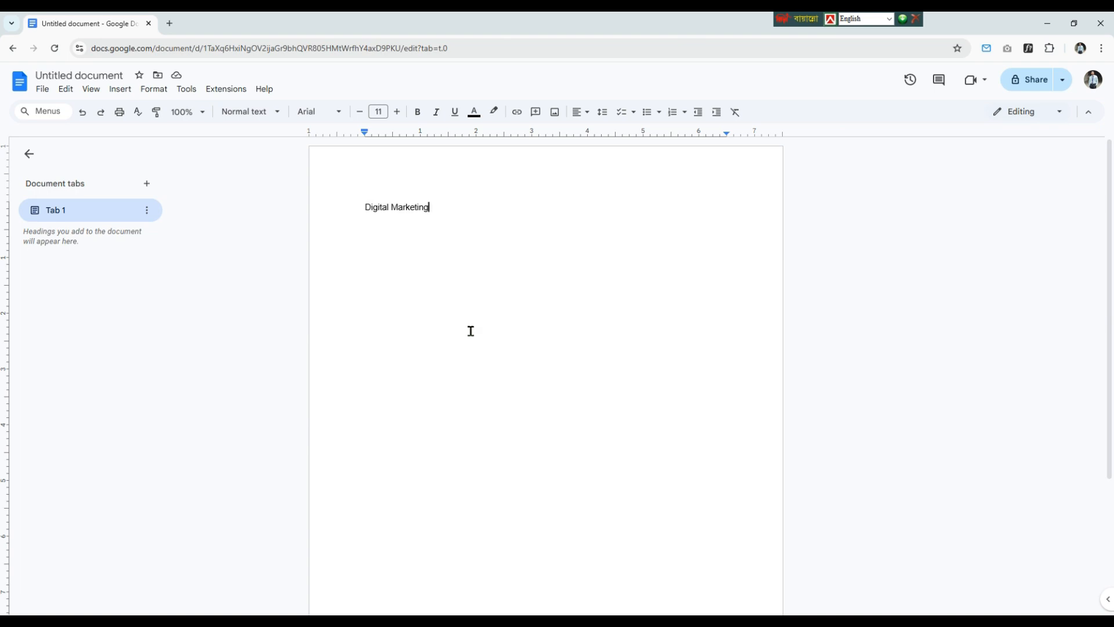
Step: Make the "Digital Marketing" text bold and increase its font size to 44
drag(451, 203, 368, 210)
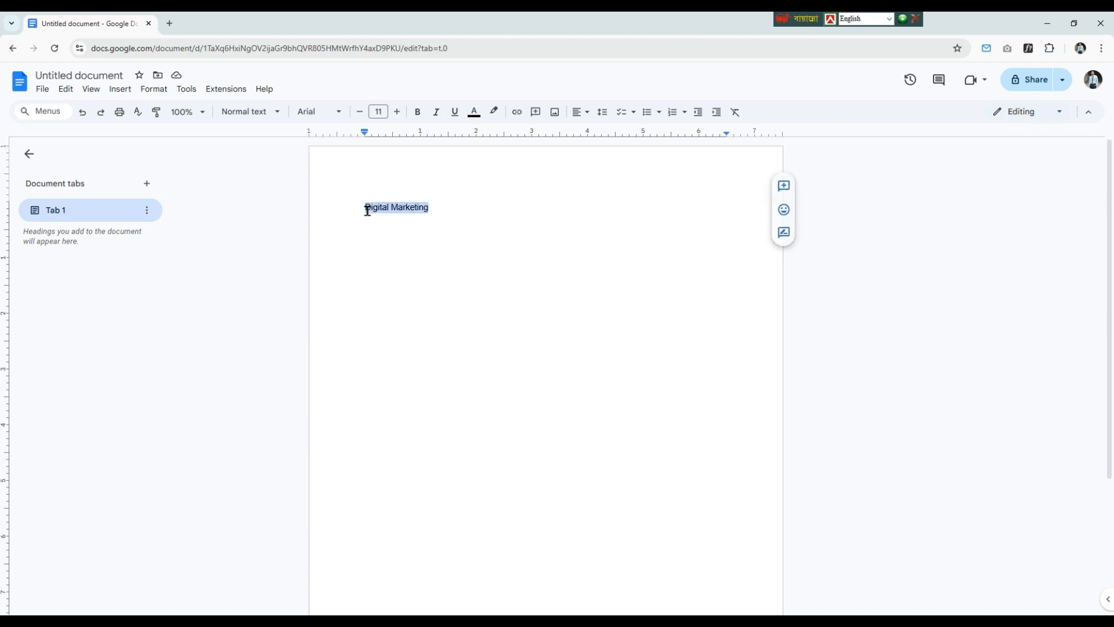
click(418, 112)
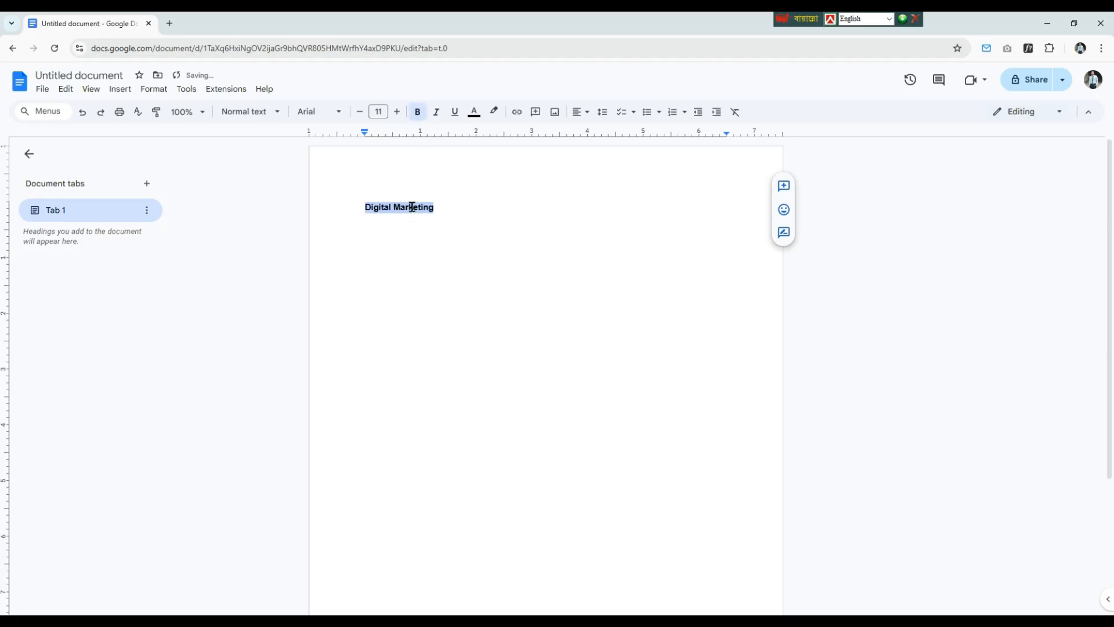
click(398, 113)
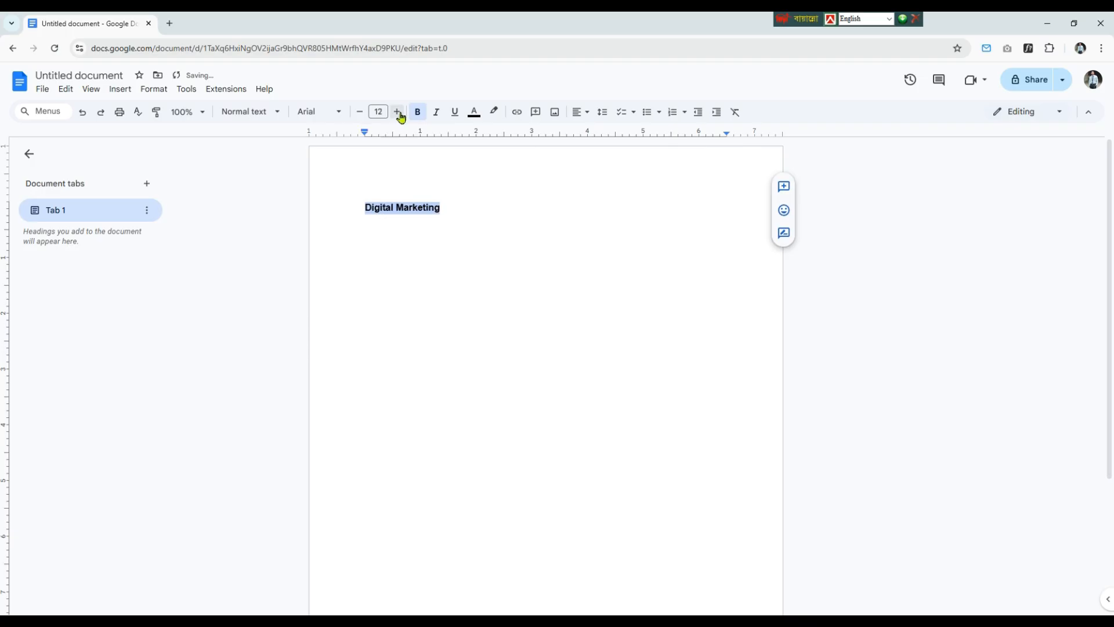
double_click(398, 112)
double_click(398, 112)
click(398, 112)
double_click(398, 112)
double_click(398, 112)
click(398, 112)
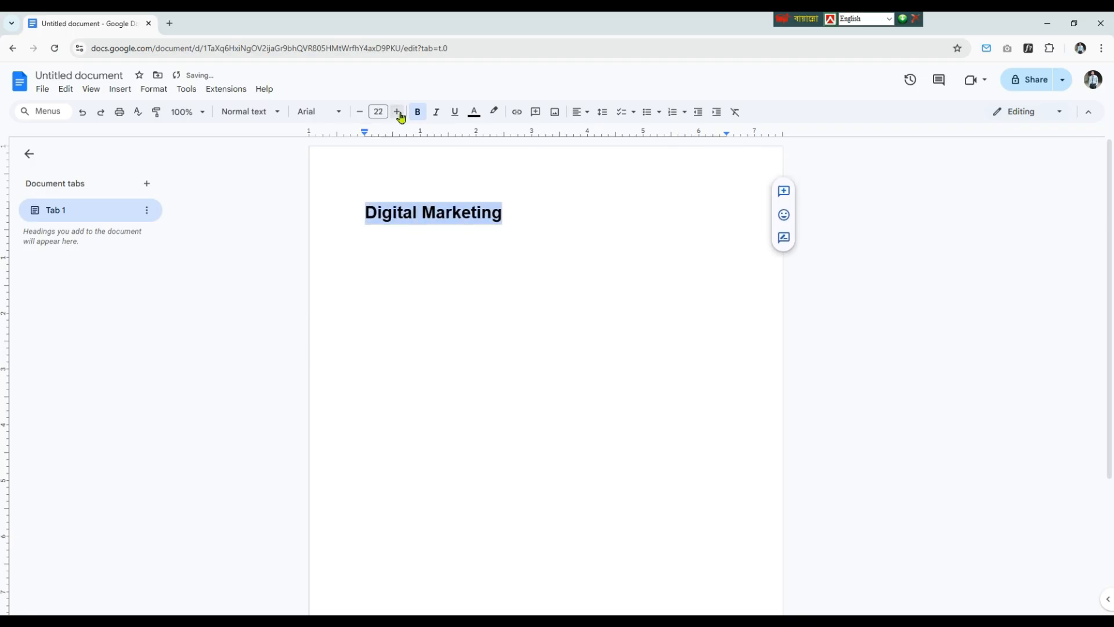
click(398, 112)
click(418, 217)
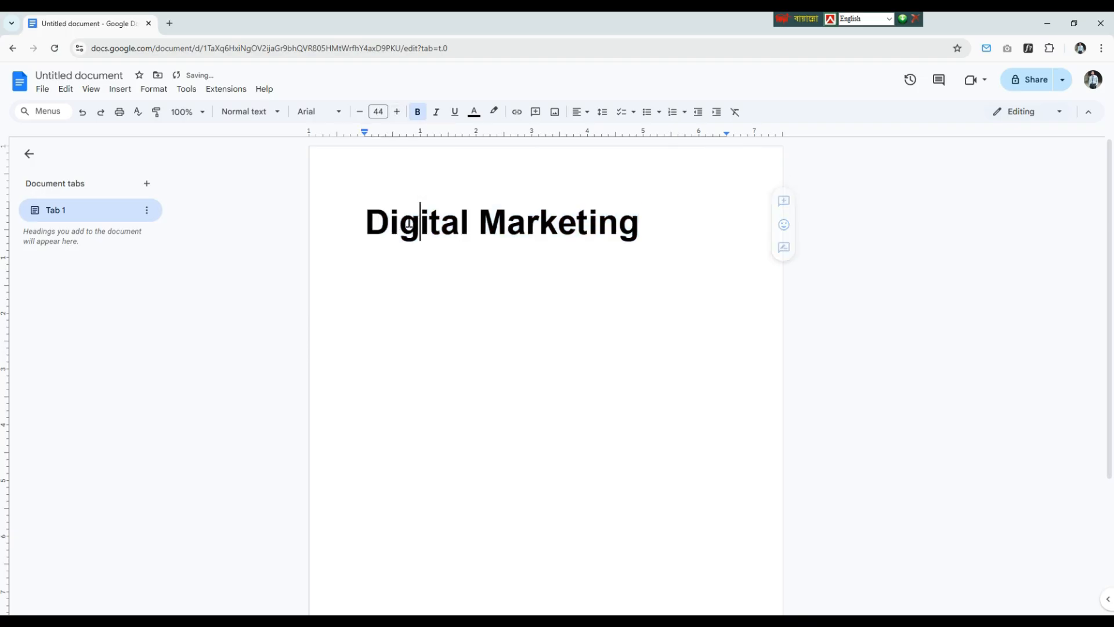
click(642, 221)
Step: Change the font of the whole "Digital Marketing" title to Lobster
double_click(499, 224)
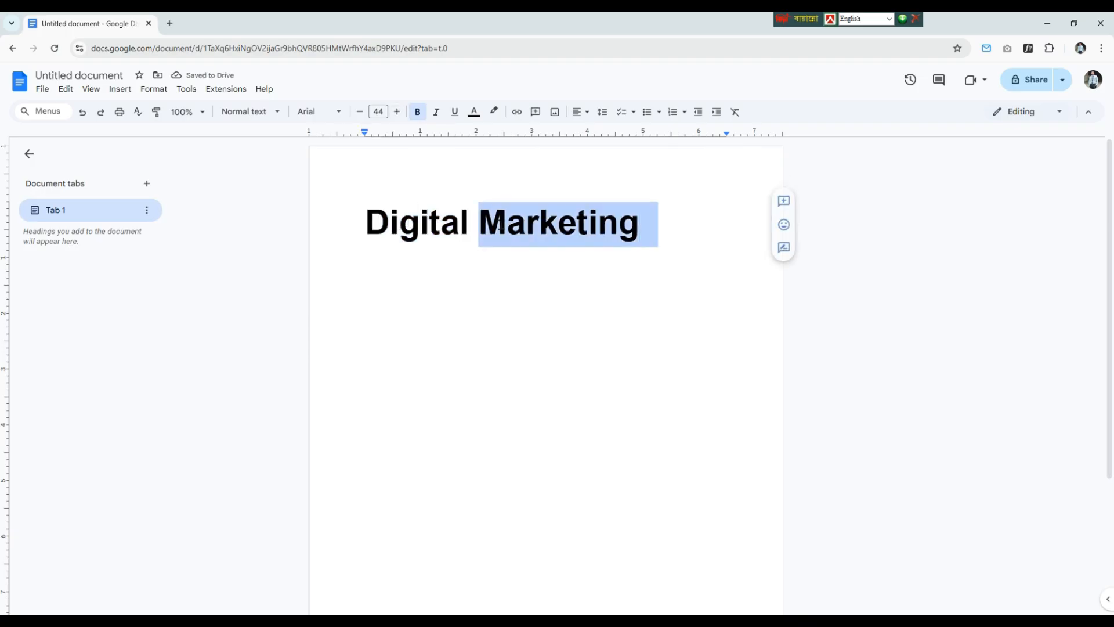
drag(499, 224, 366, 222)
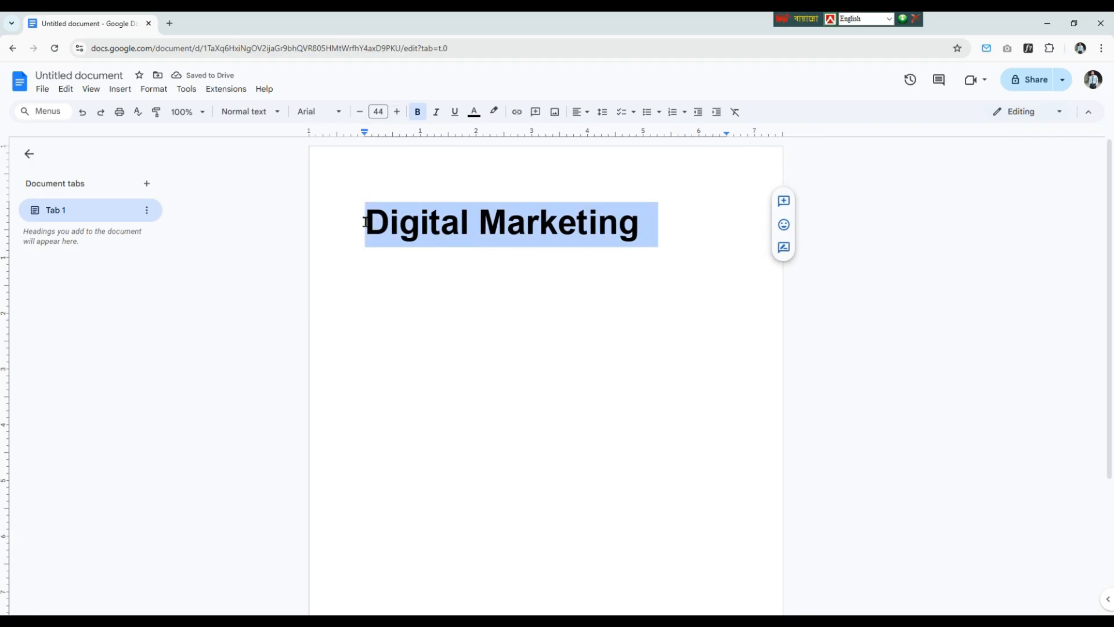
click(314, 112)
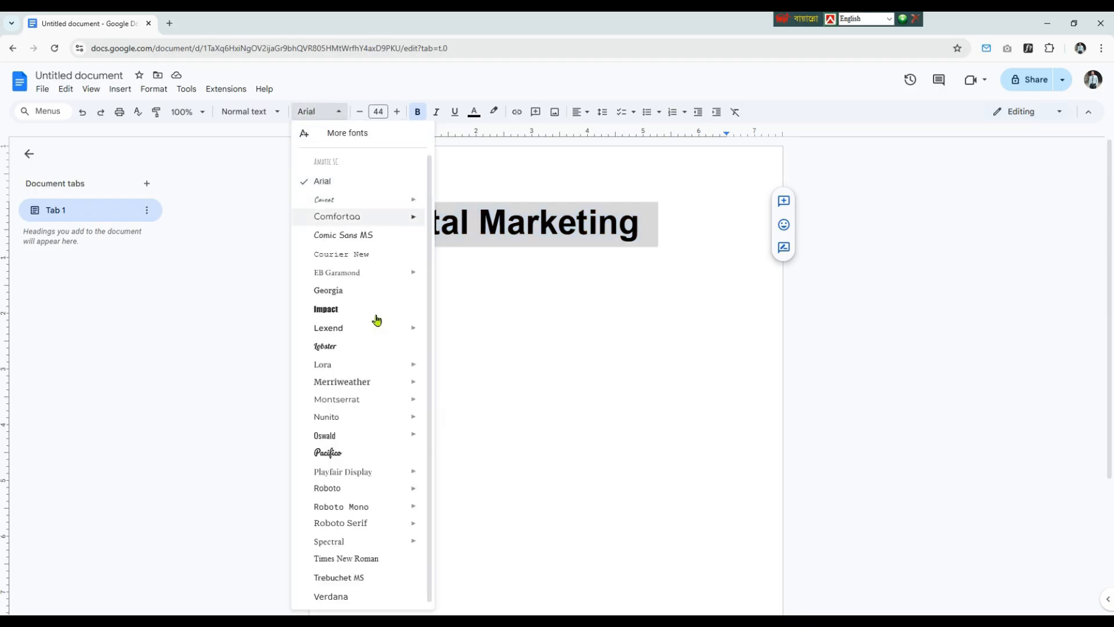
click(363, 346)
click(596, 269)
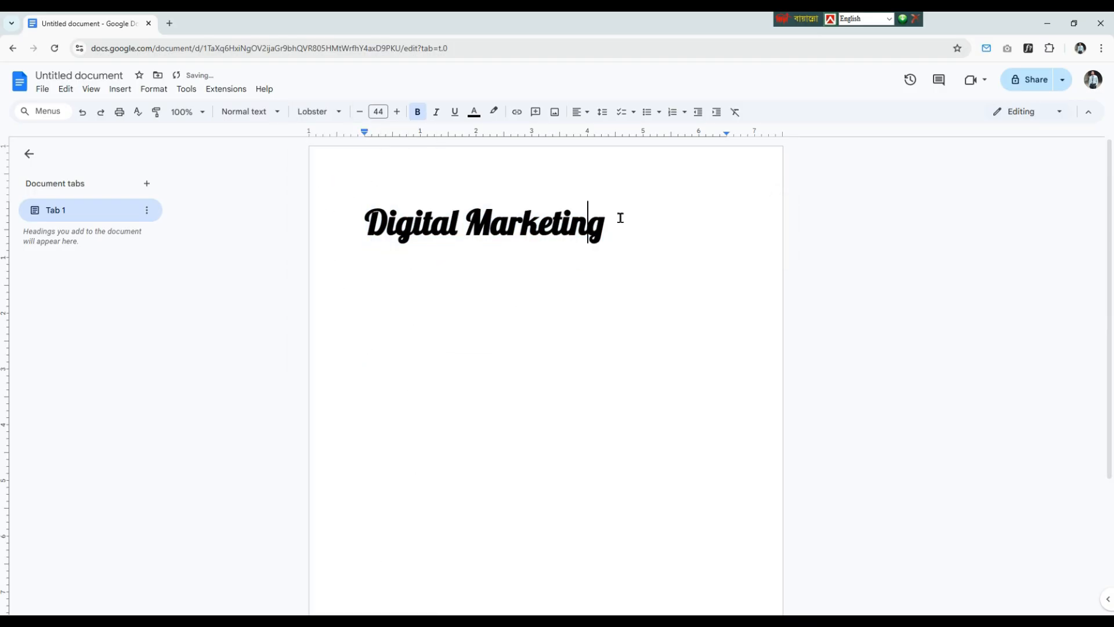
Step: Try yellow and bright blue as the title's text color, and settle on the darkest blue shade
drag(620, 218, 375, 233)
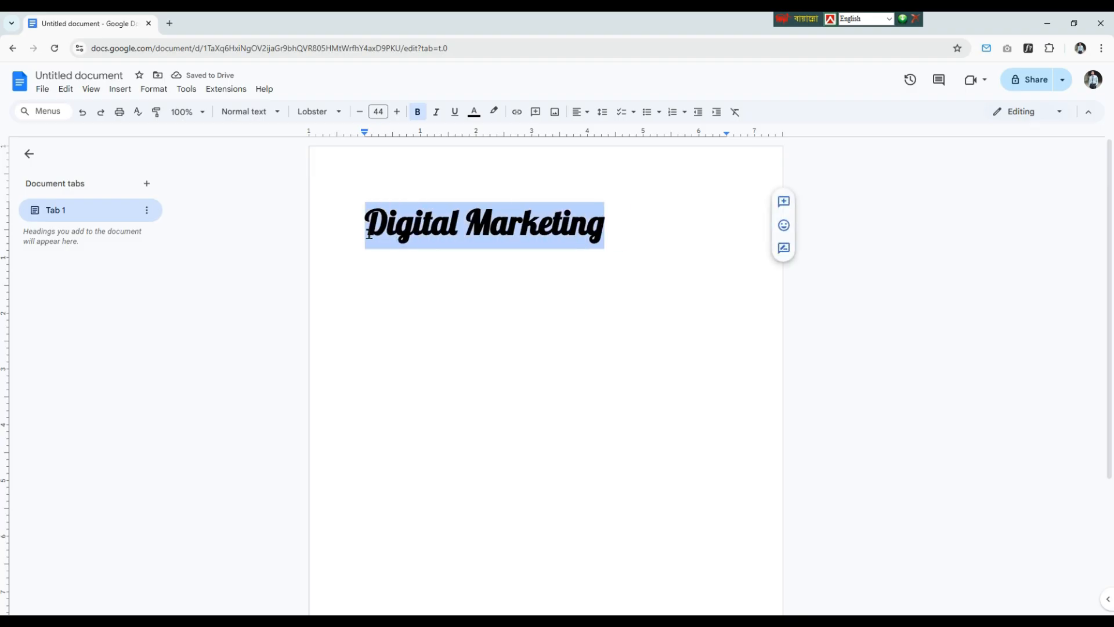
click(474, 112)
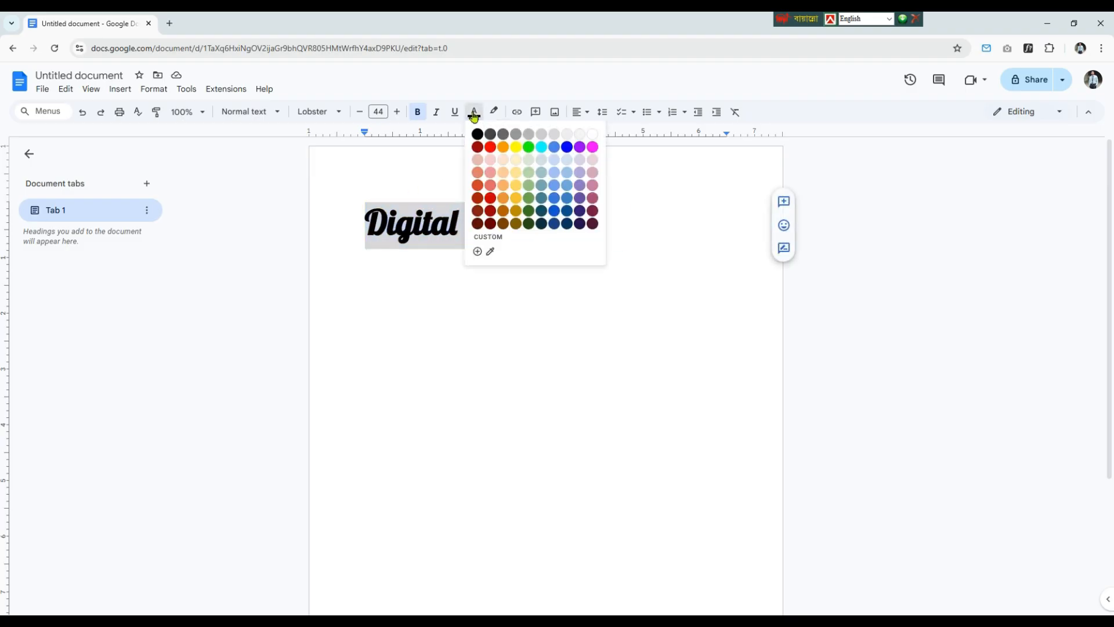
click(516, 146)
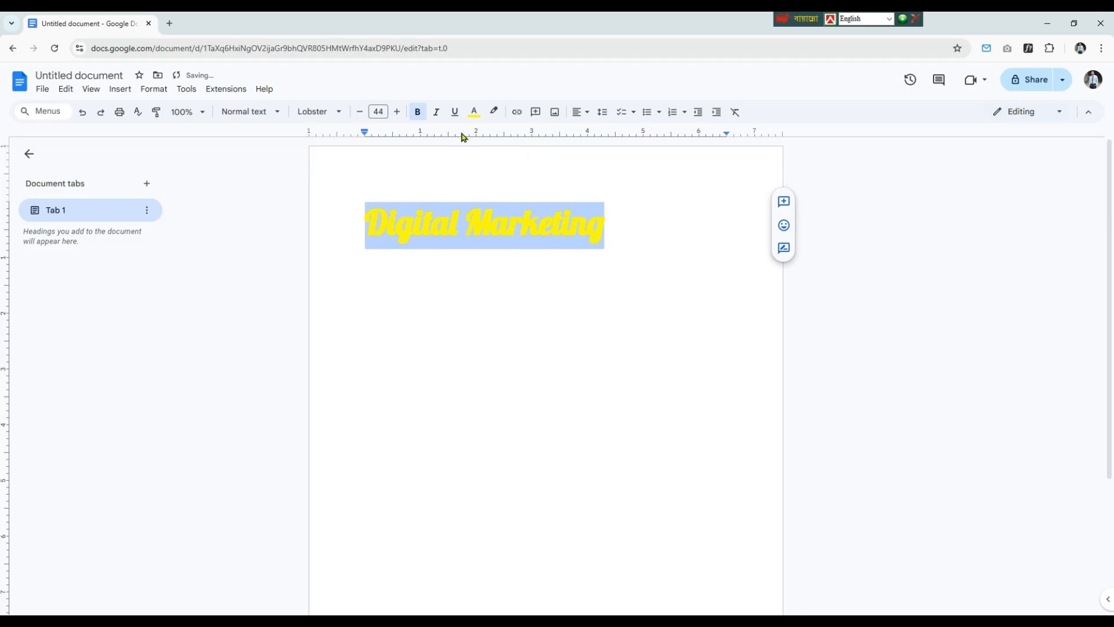
click(474, 111)
click(567, 147)
click(474, 111)
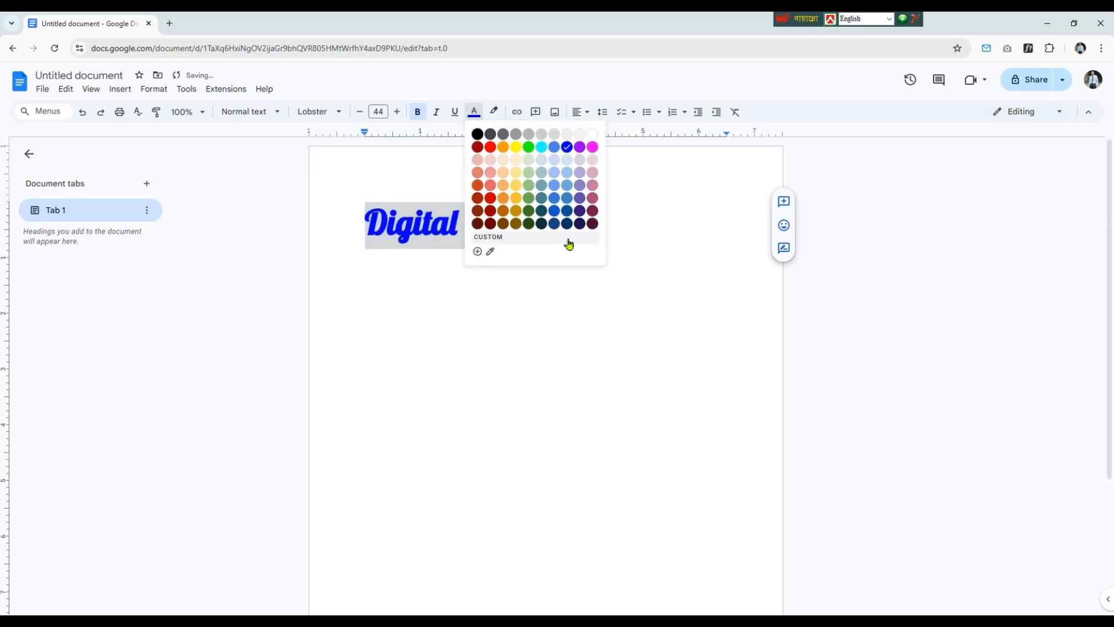
click(567, 224)
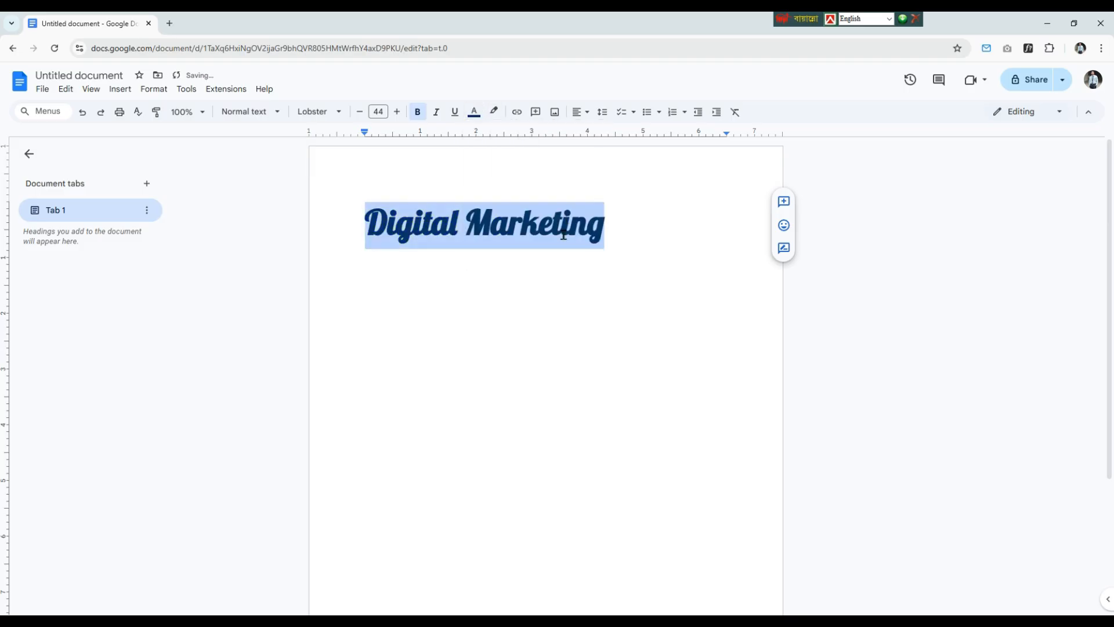
Step: Highlight the title, trying green and settling on cyan as the highlight color
click(494, 112)
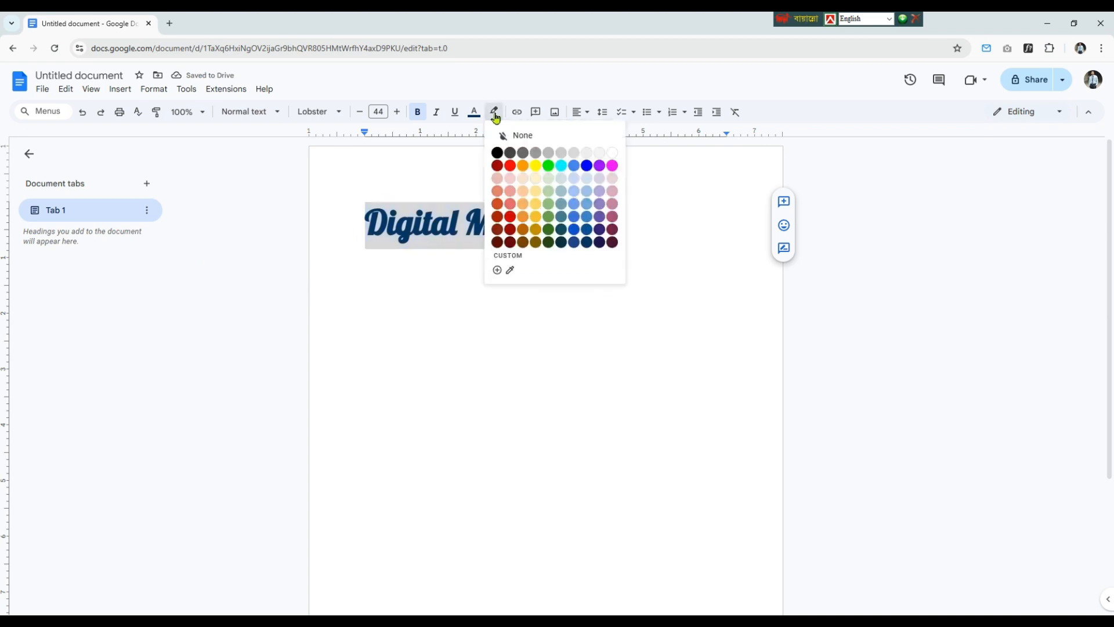
click(548, 166)
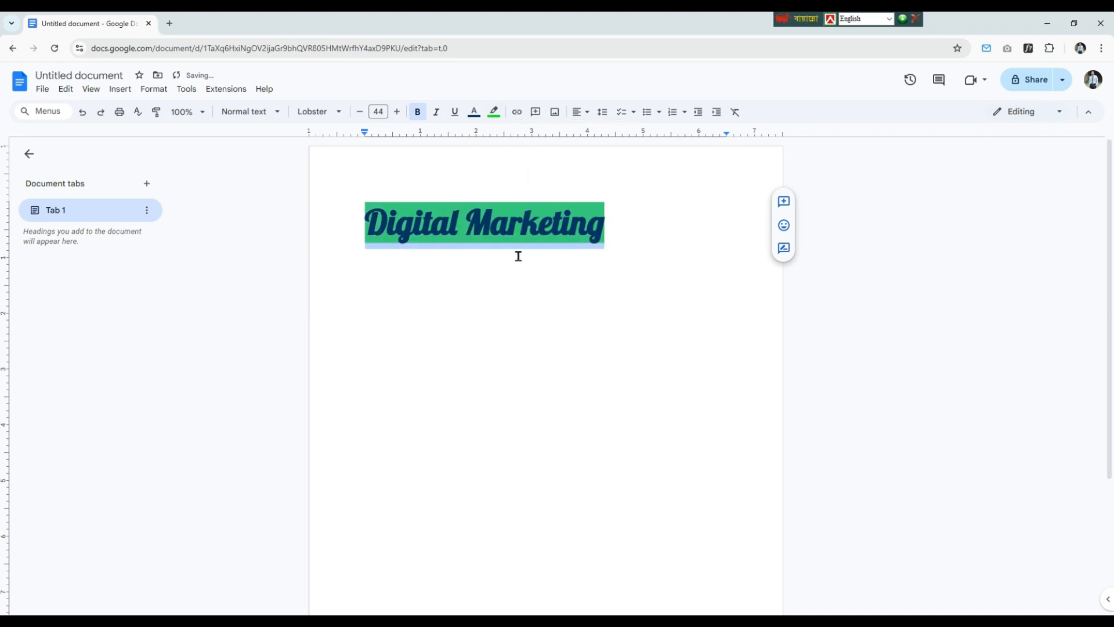
click(494, 112)
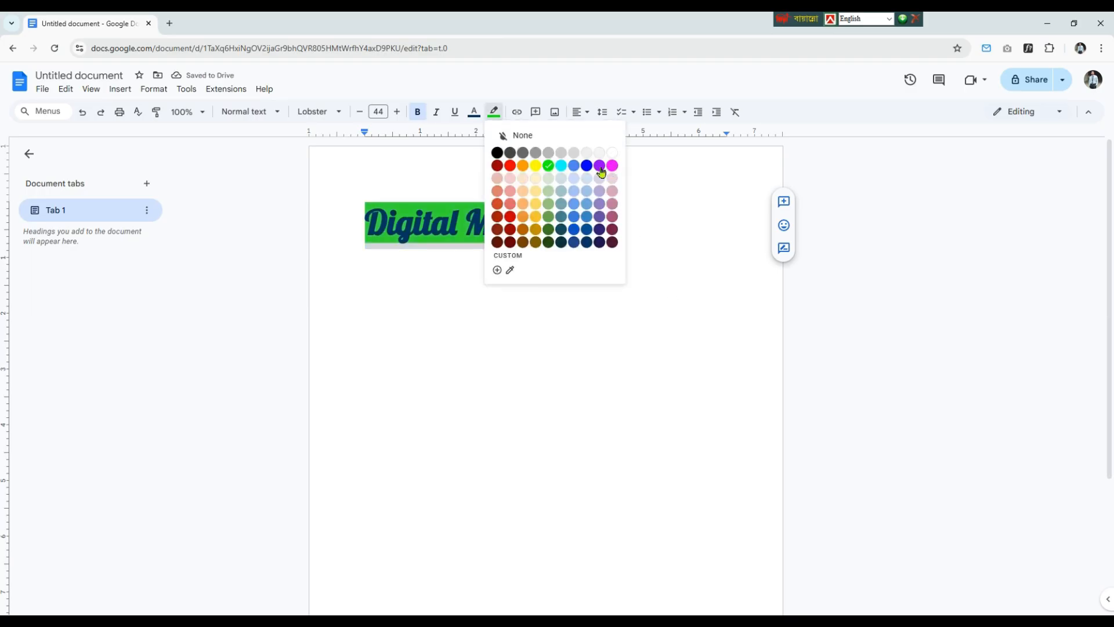
click(560, 165)
click(510, 340)
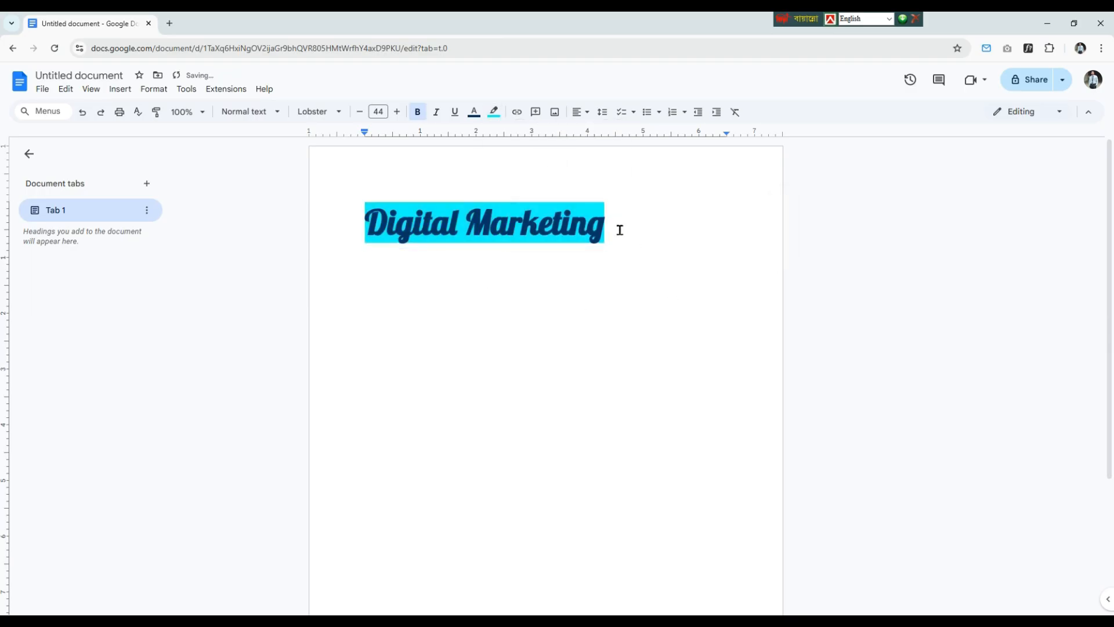
key(ctrl+a)
click(543, 338)
Step: Add the sample text "yutyrryryryy" below the title, leaving one empty line between them
click(634, 226)
key(Return)
key(Return)
text(yutyrryryryy)
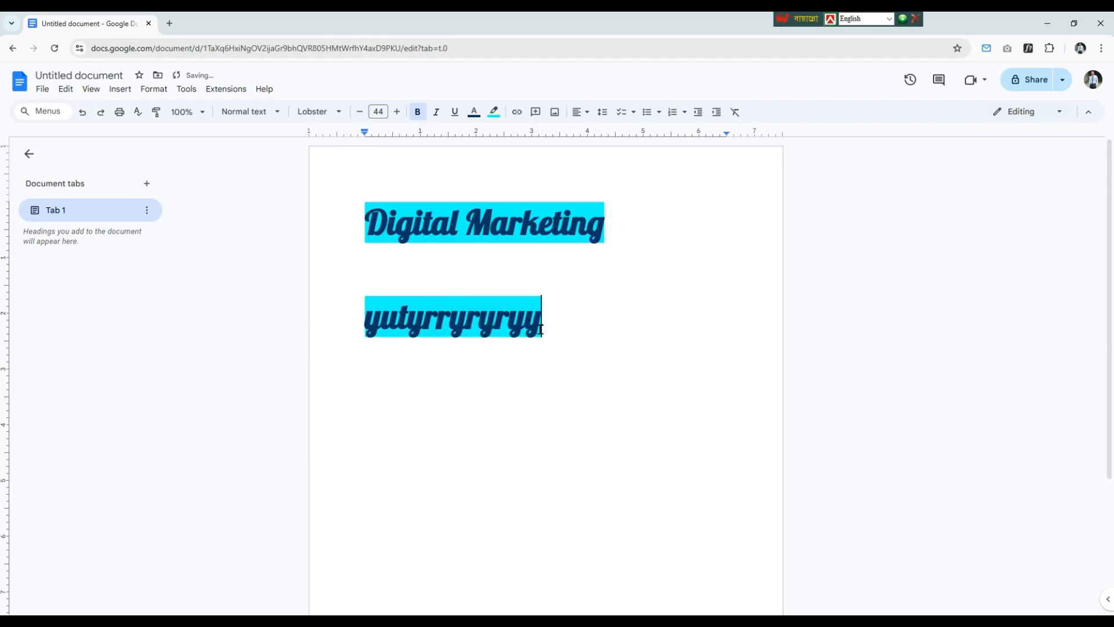
Step: Try to clear the sample text's highlight by sampling the white page color with the custom color eyedropper
drag(541, 329, 273, 330)
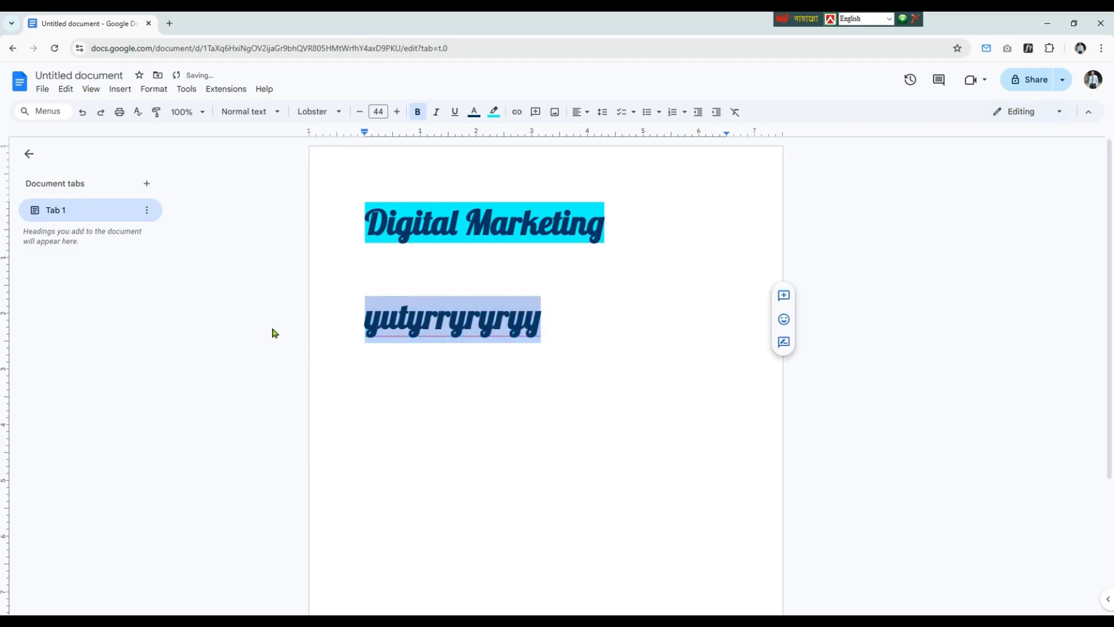
click(494, 111)
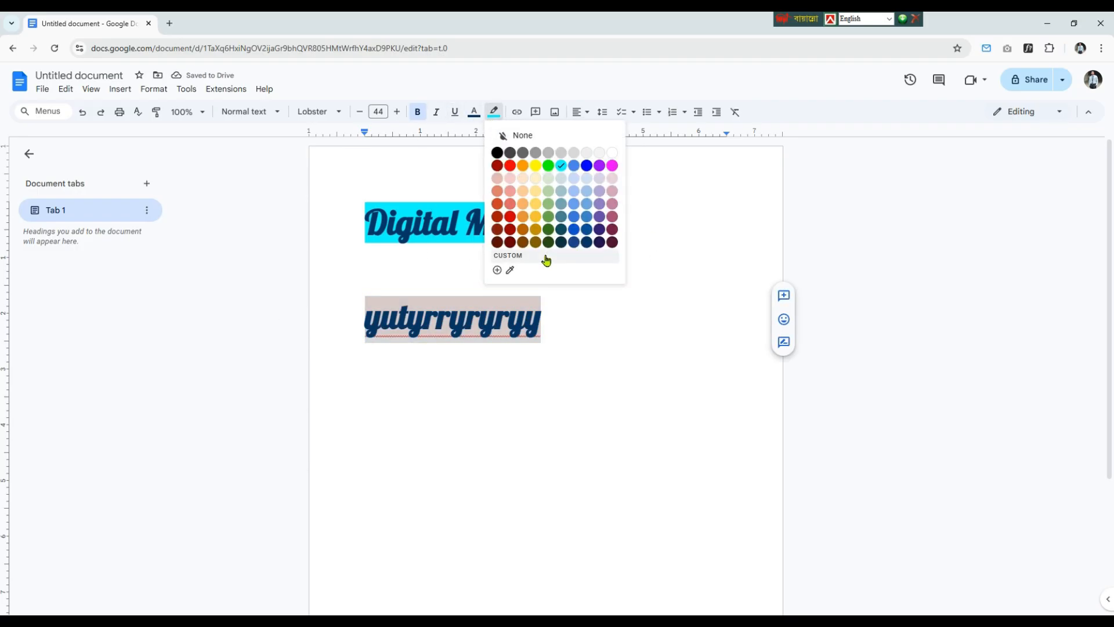
click(510, 270)
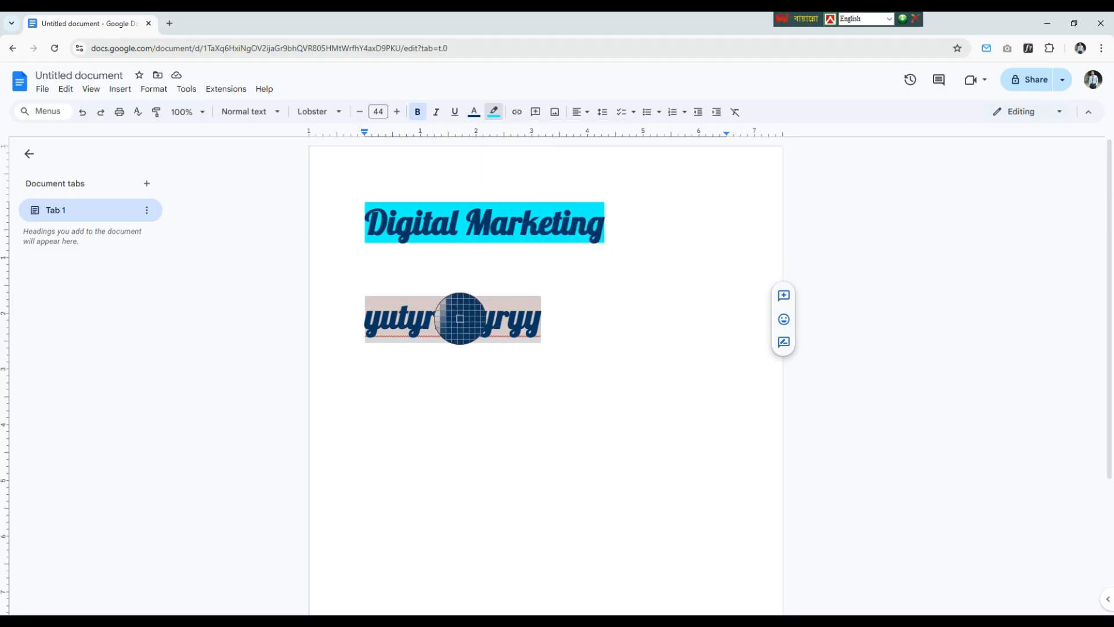
click(451, 267)
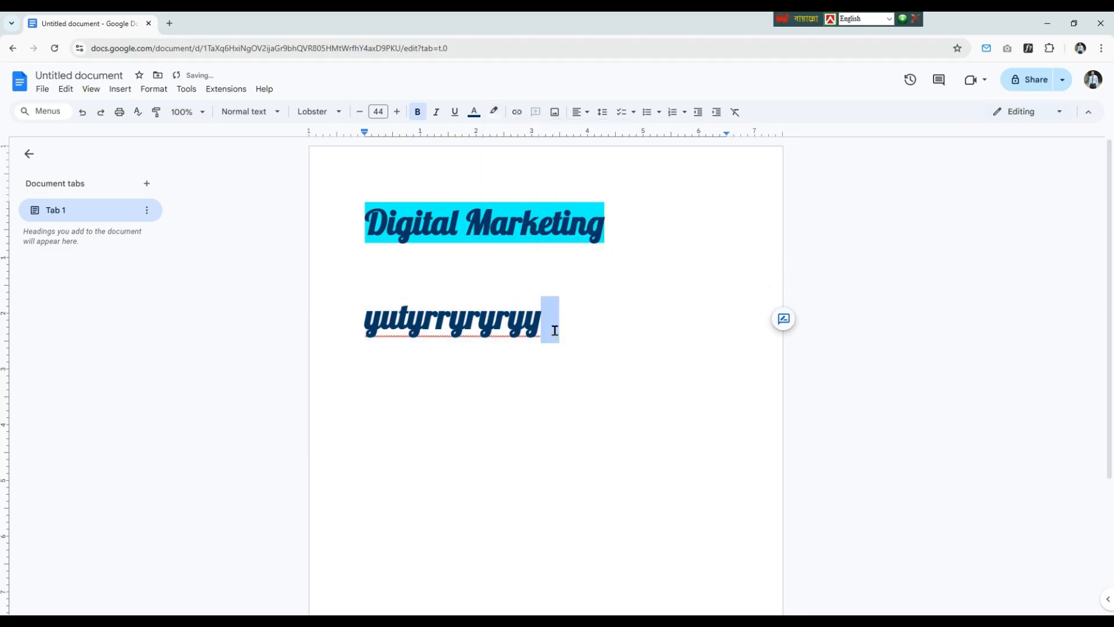
Step: Set the highlight color of the sample text below the title to None
drag(555, 331, 294, 333)
click(494, 111)
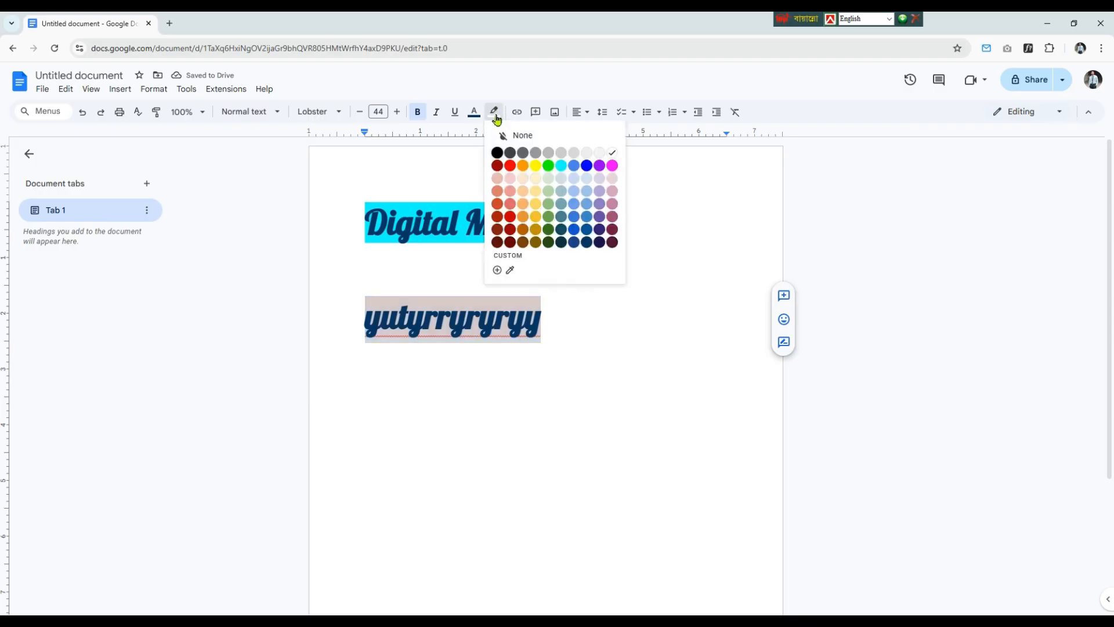
click(458, 332)
drag(541, 319, 363, 330)
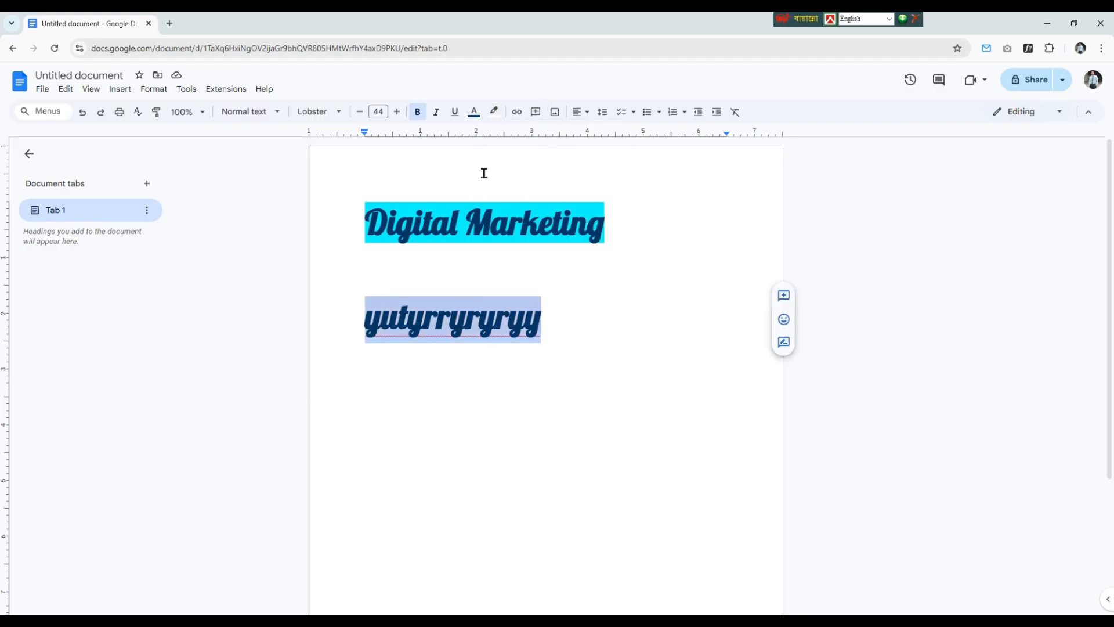
click(494, 111)
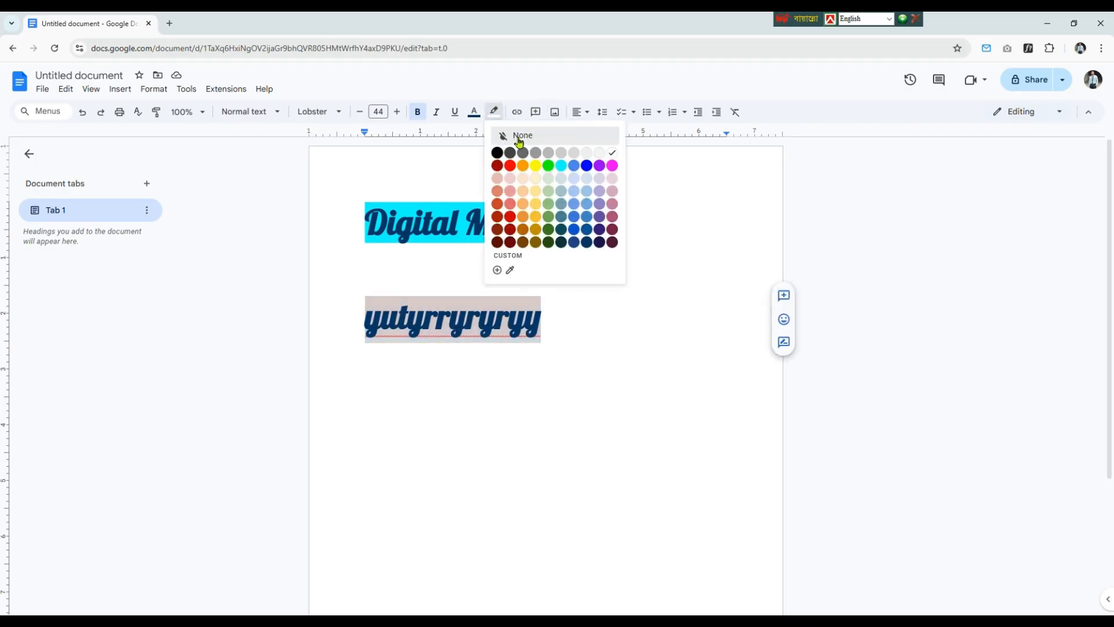
click(533, 137)
Step: Restyle the sample text below the title as non-bold Arial in bright blue
drag(538, 328, 363, 346)
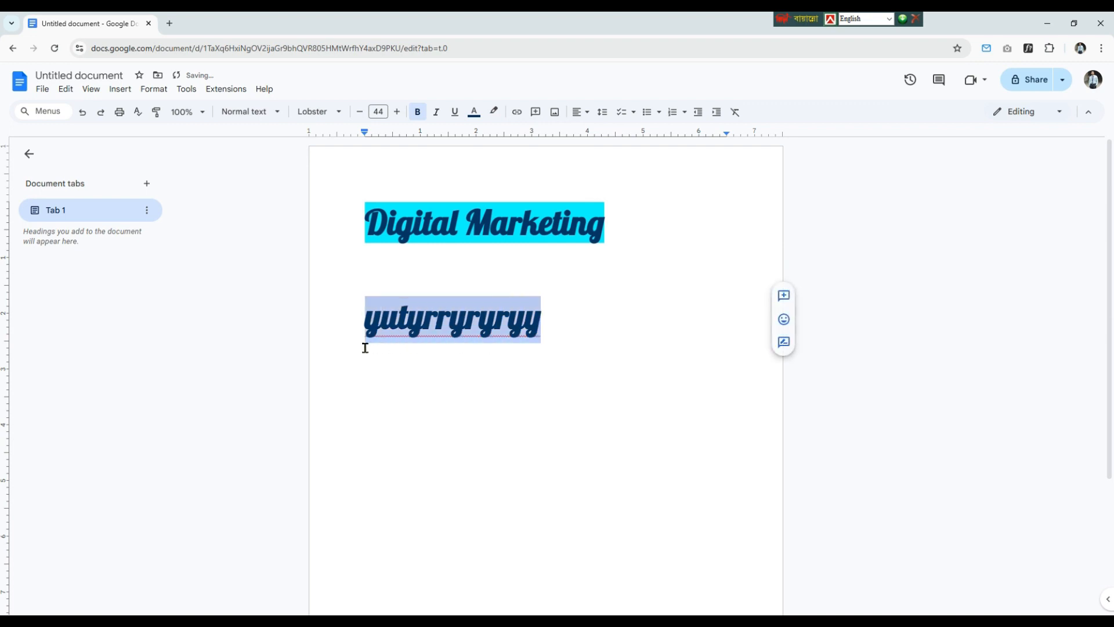
click(244, 114)
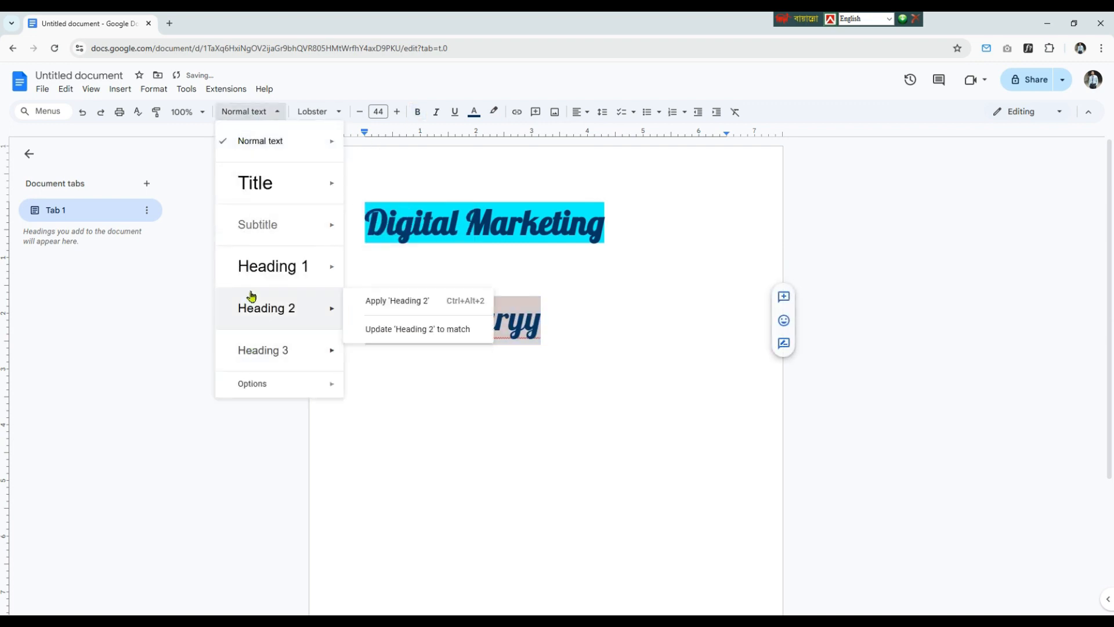
click(318, 112)
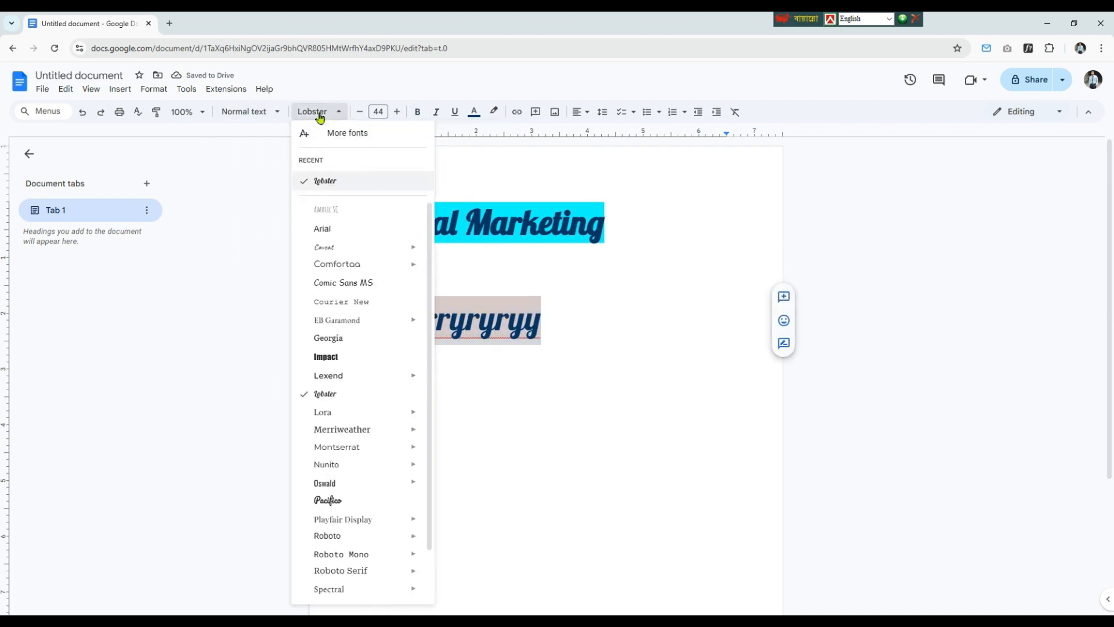
click(334, 229)
click(474, 111)
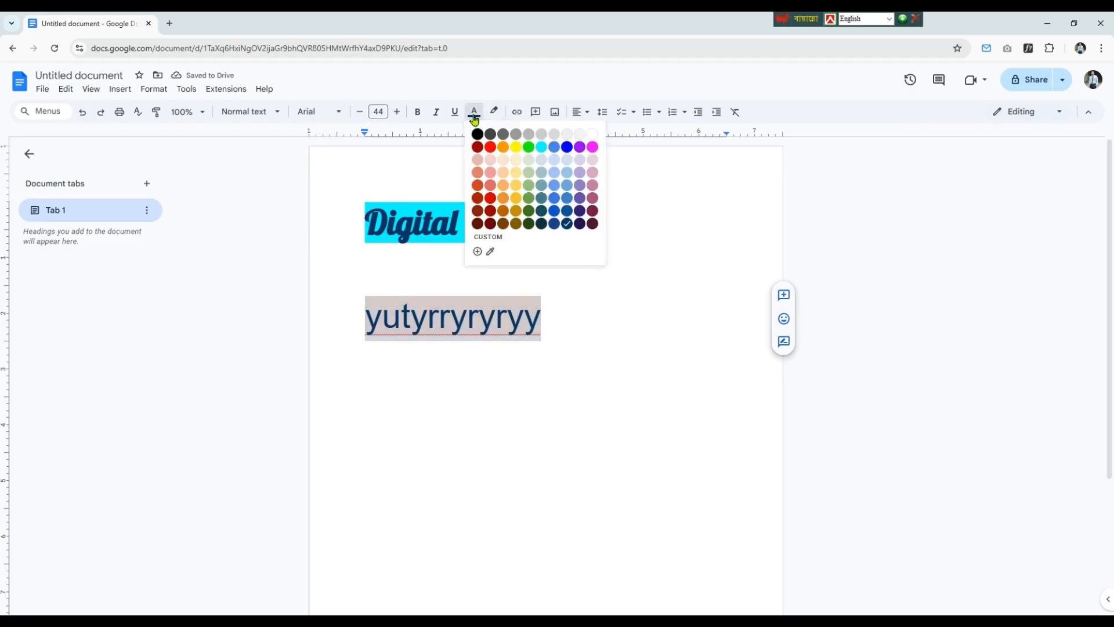
click(568, 147)
click(546, 369)
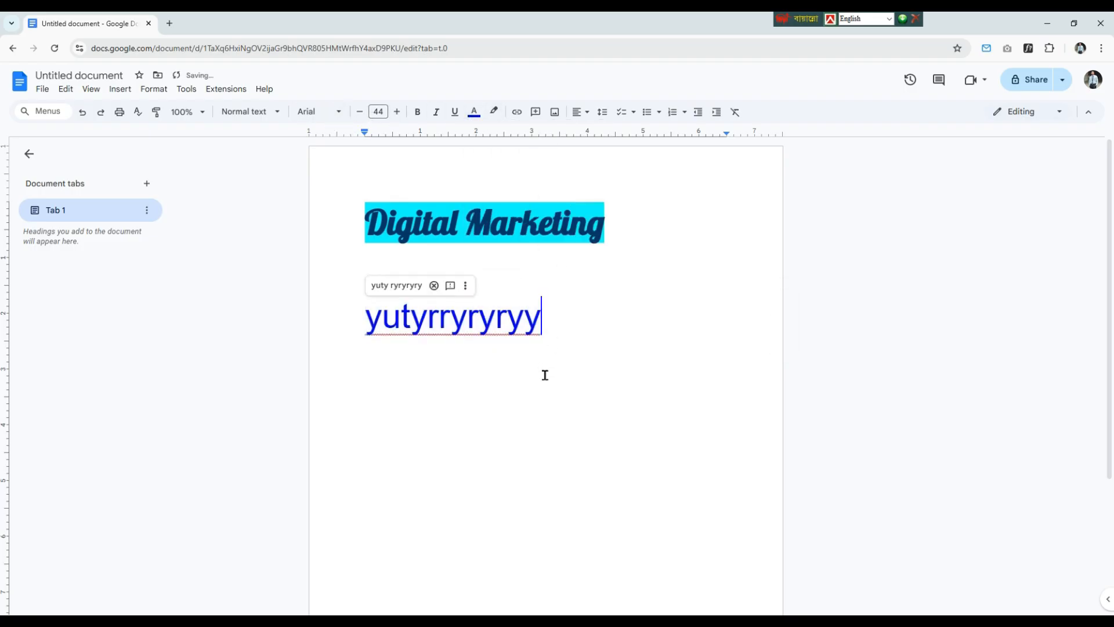
drag(568, 326, 367, 328)
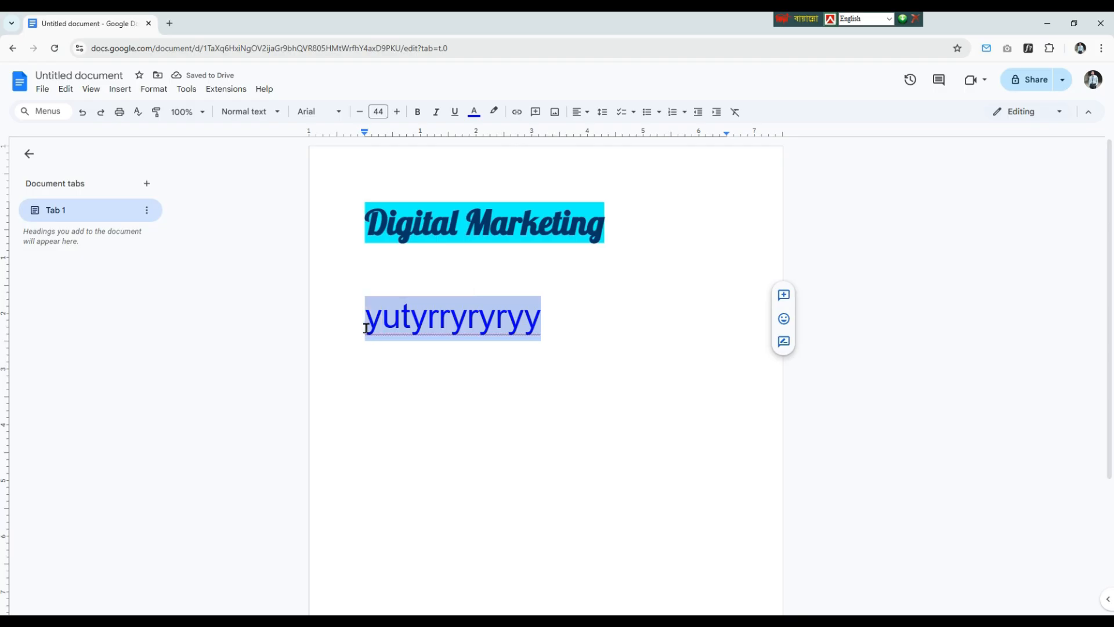
click(516, 114)
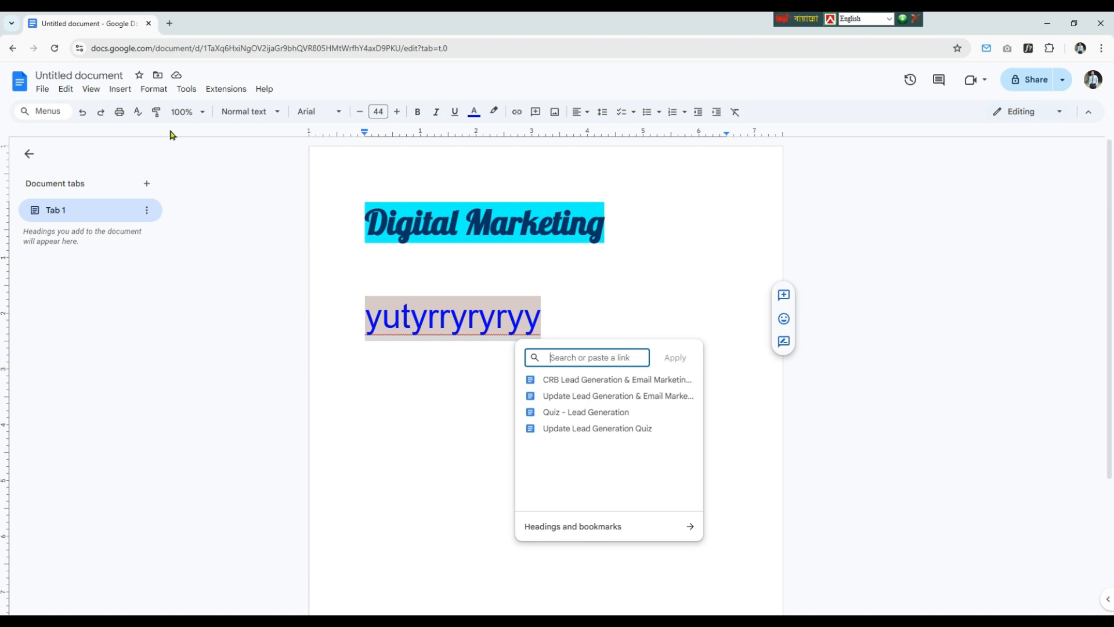
text(www.)
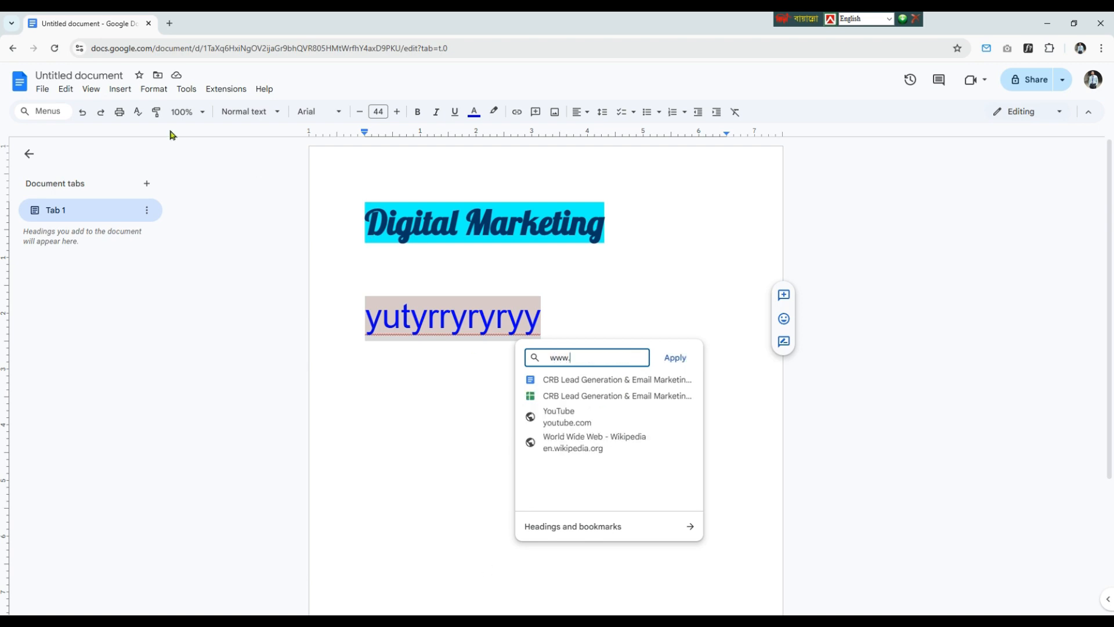
text(facebook.com)
click(673, 361)
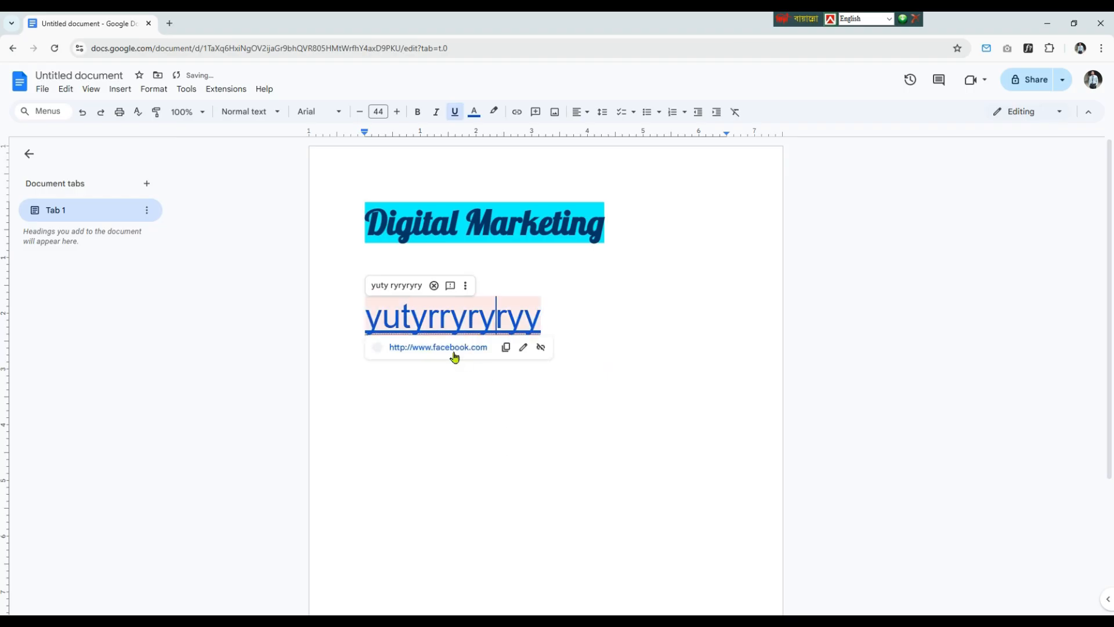
click(453, 349)
click(287, 24)
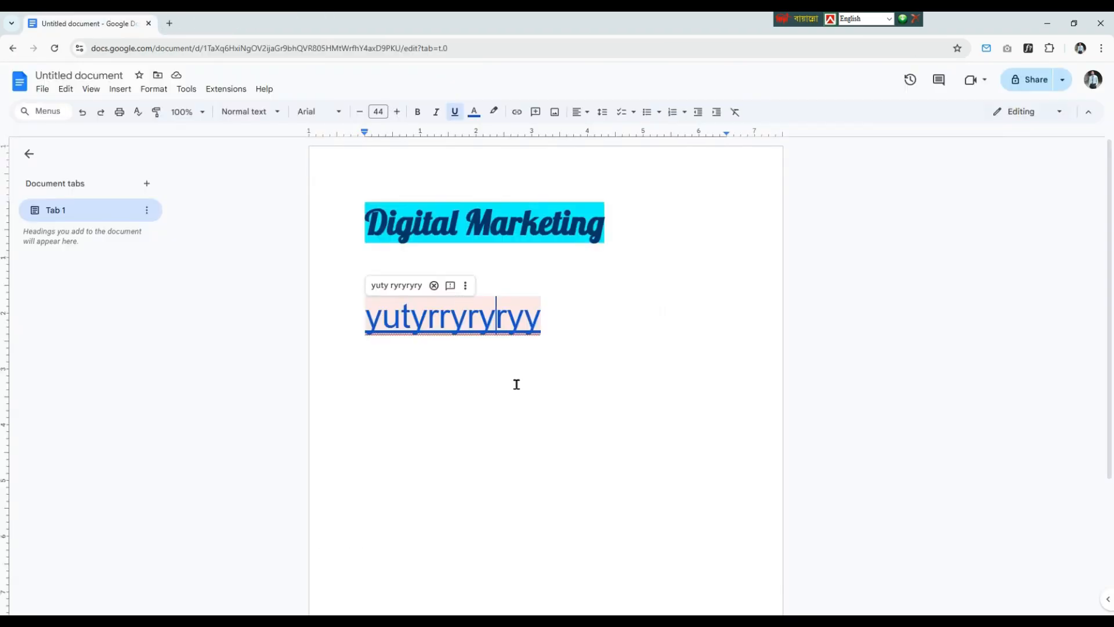
Step: Break the linked sample text after its first letter "y" so the rest starts on a new line
drag(567, 336, 338, 325)
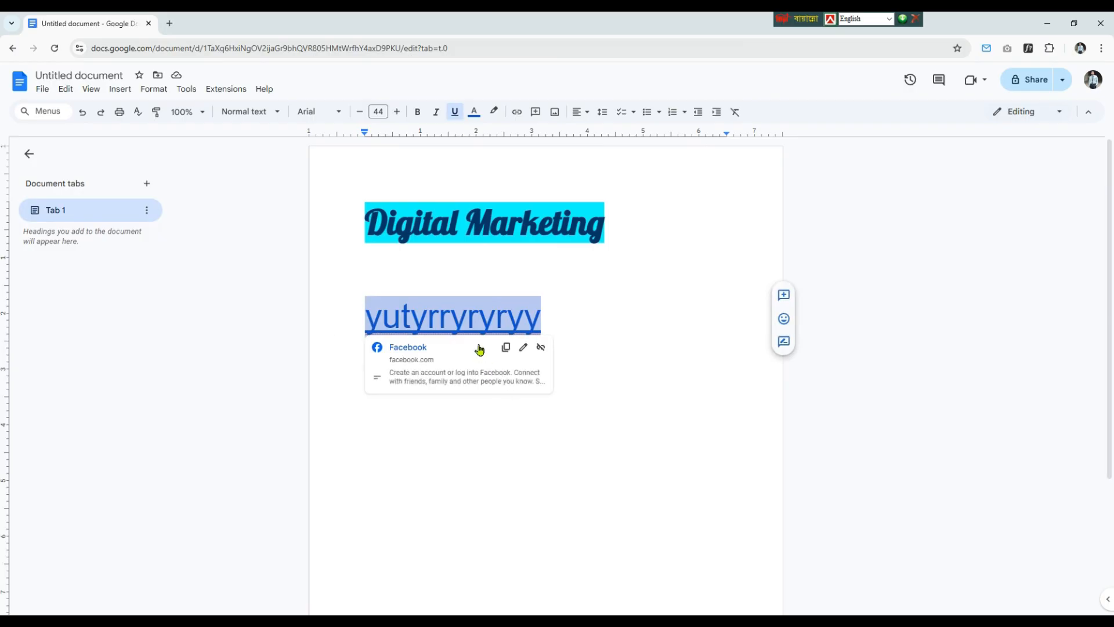
text(y)
key(Return)
text(u)
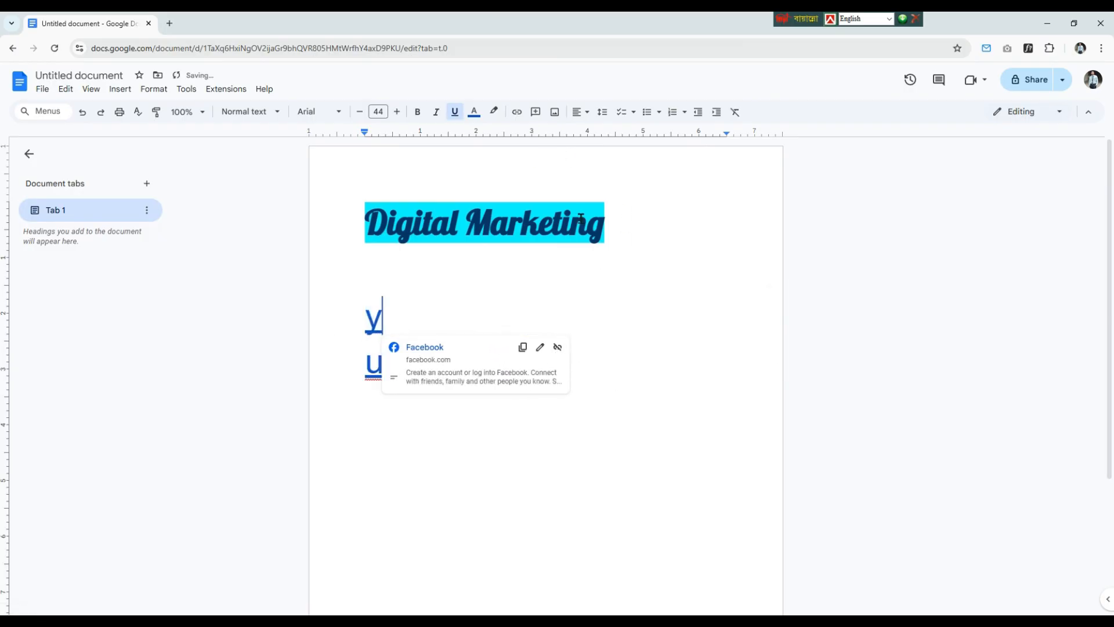
Step: Insert the image Screenshot (2) from the computer after the "y" and move it into the line of text below
click(554, 112)
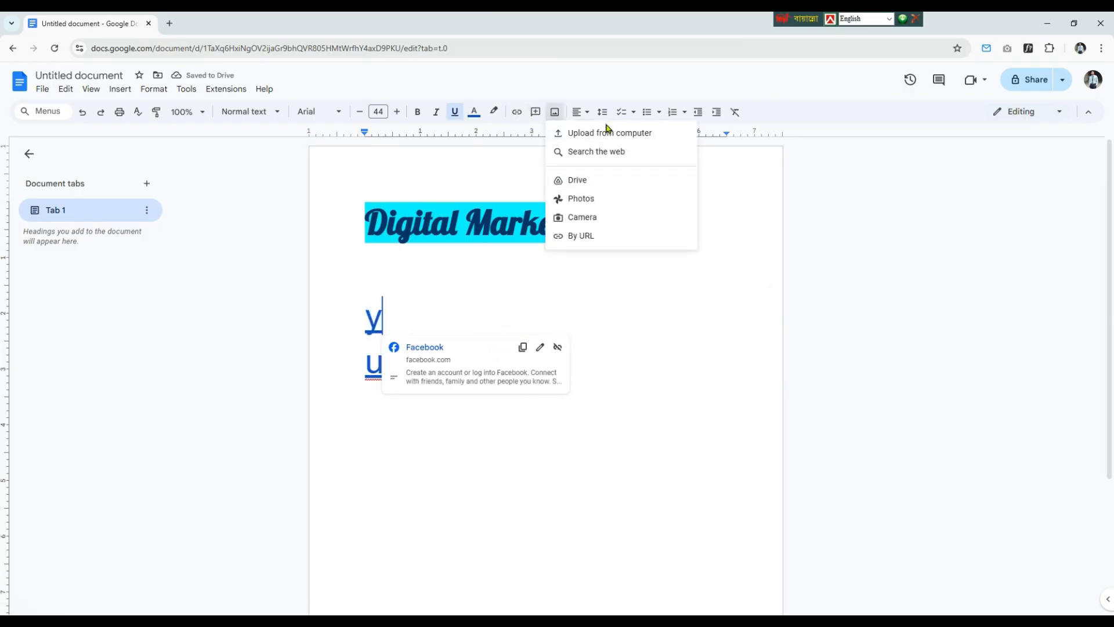
click(622, 134)
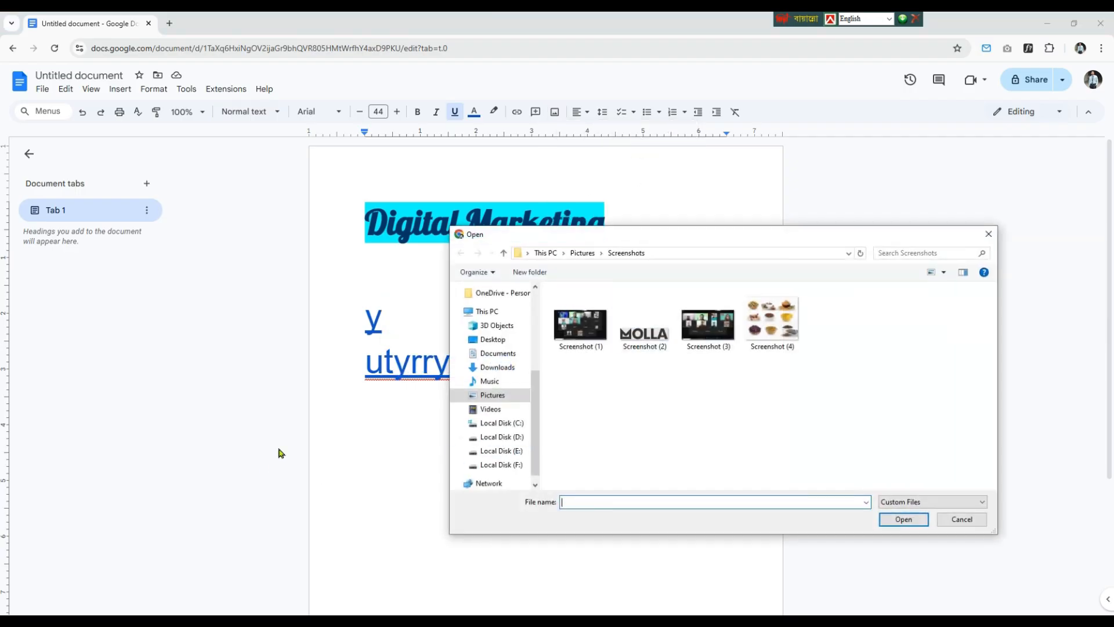
click(912, 519)
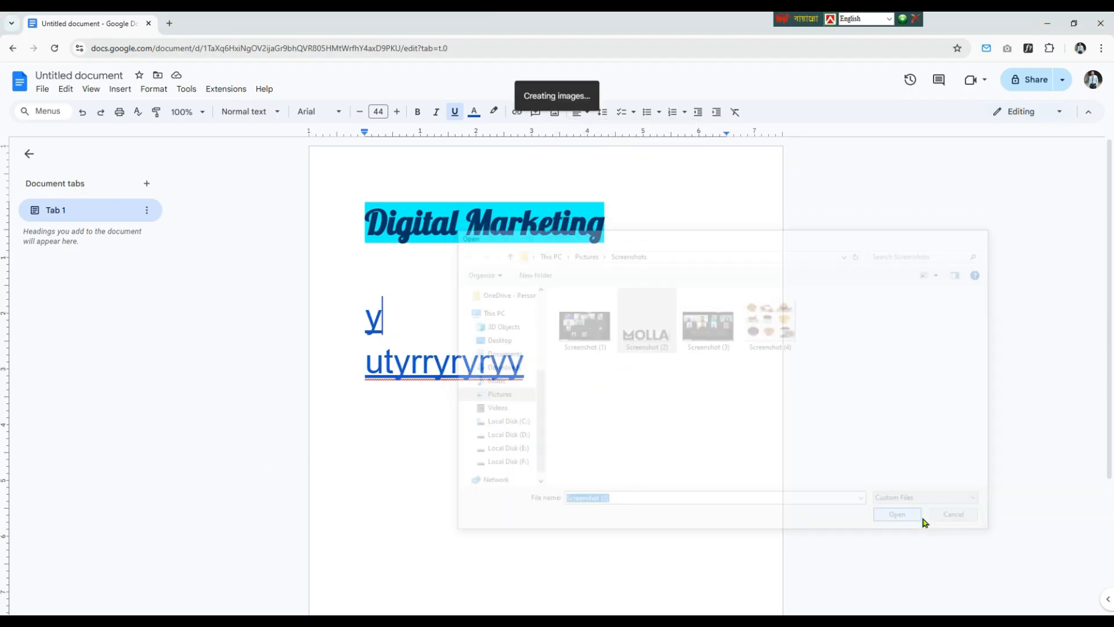
click(410, 318)
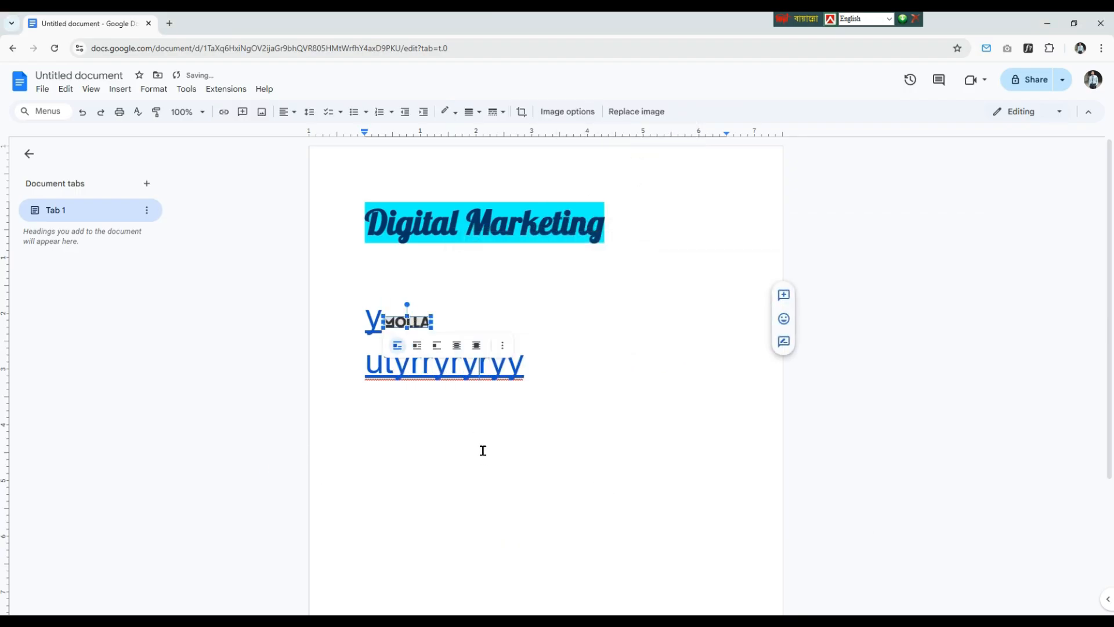
drag(482, 451, 481, 447)
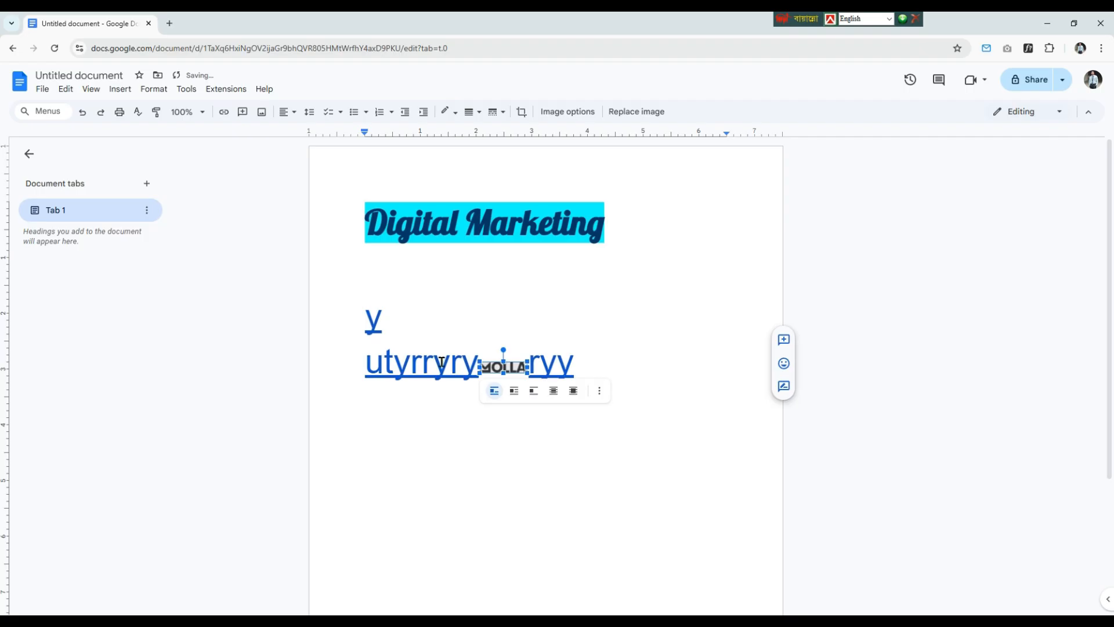
Step: Place the MOLLA image behind the text after trying it in front, and enlarge it to about 5 inches wide over the sample text
click(573, 392)
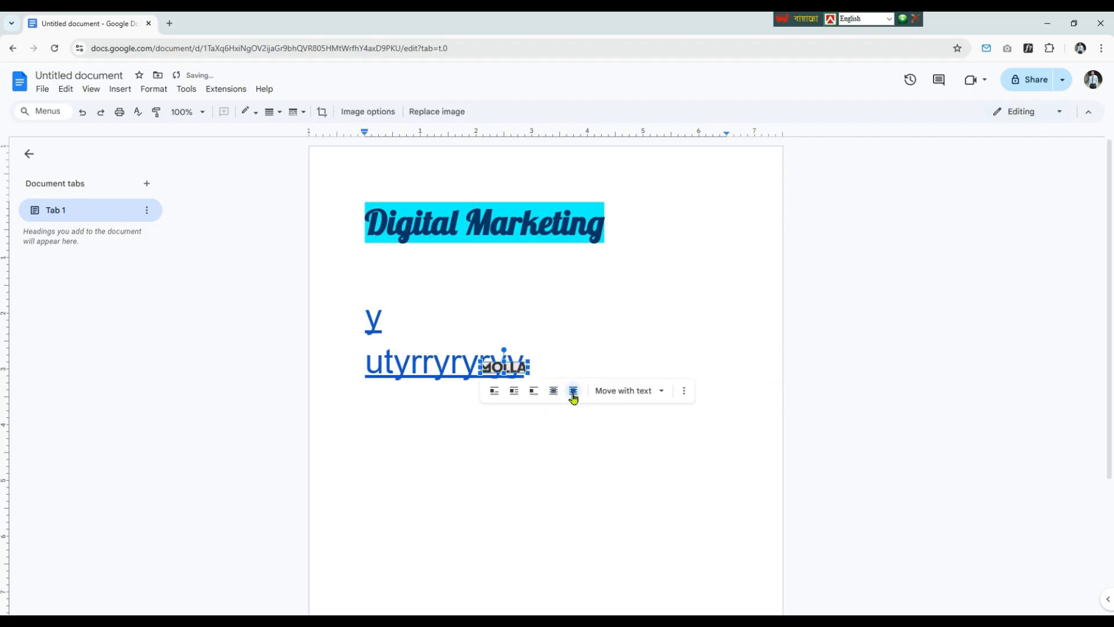
click(551, 399)
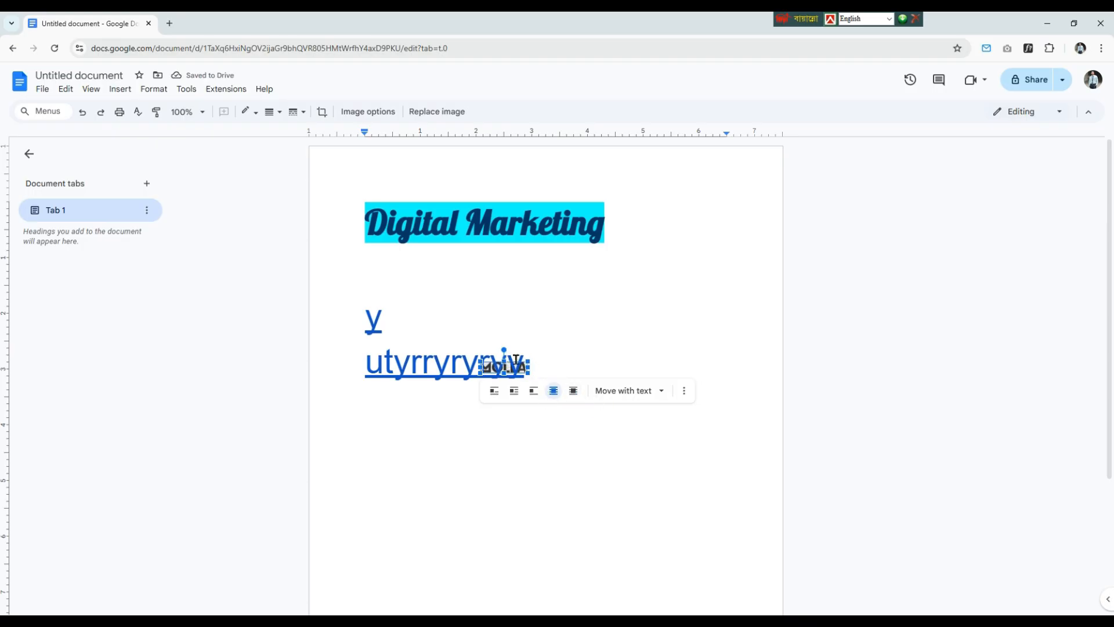
drag(527, 358, 754, 306)
drag(673, 340, 543, 365)
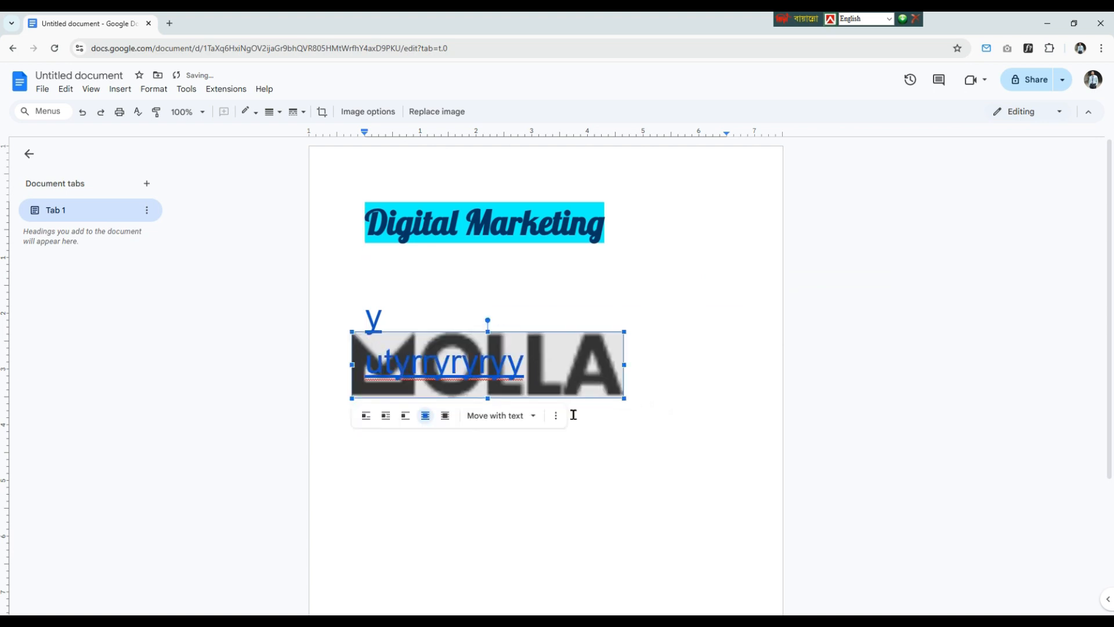
Step: Try the enlarged image in front of and behind the text, and settle on the break text wrapping
click(445, 416)
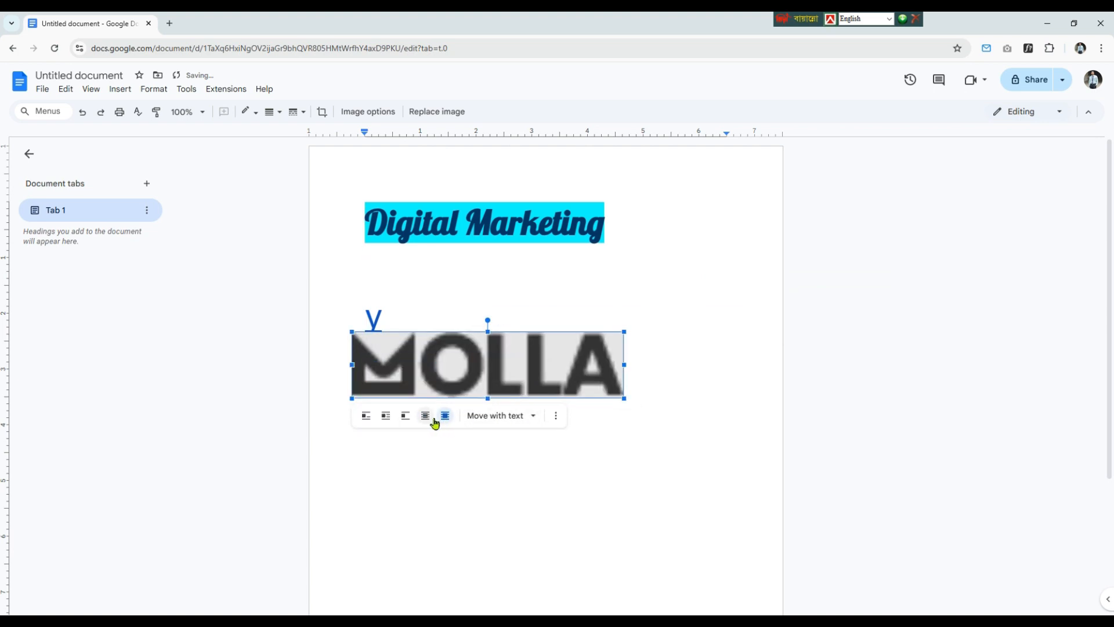
click(426, 418)
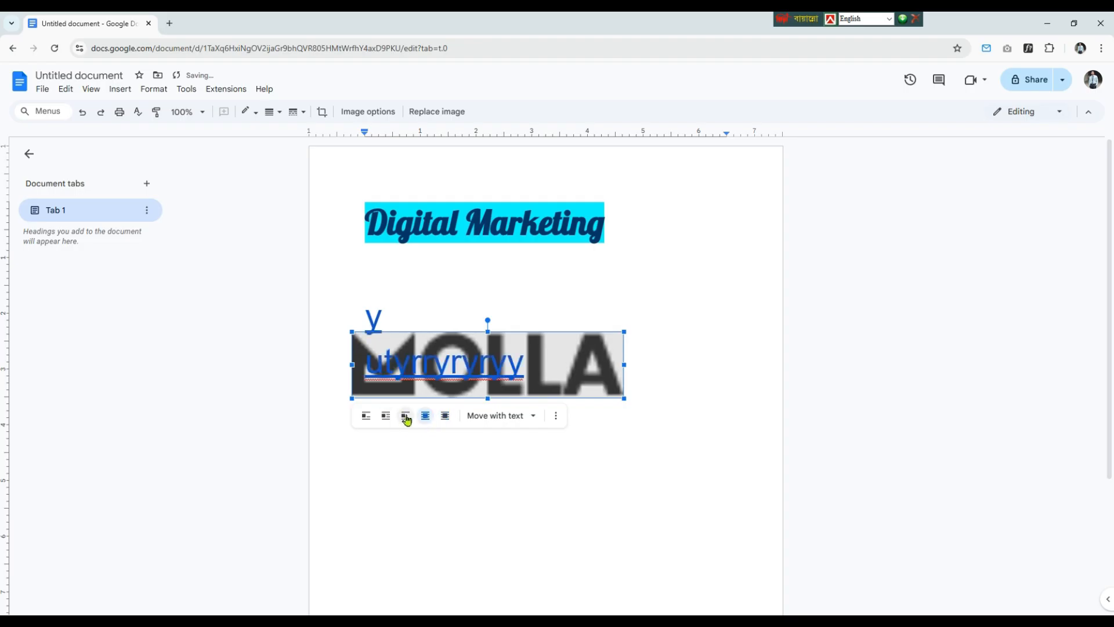
click(405, 417)
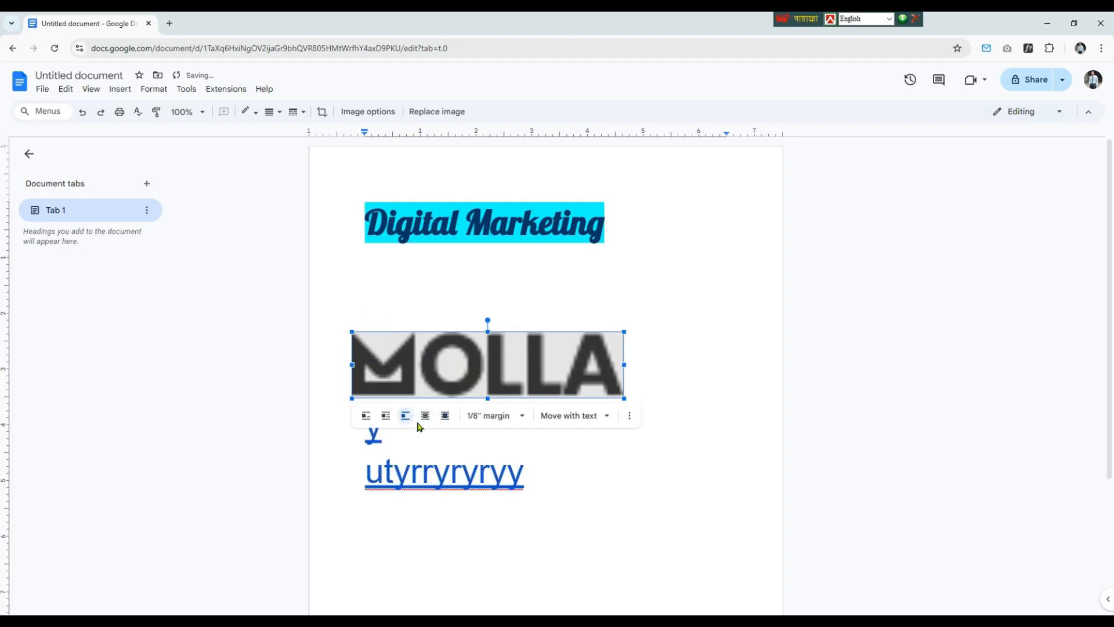
Step: Try shifting the MOLLA image slightly, and cut it from the document
mouse_move(527, 370)
mouse_down()
mouse_move(539, 473)
mouse_move(506, 365)
mouse_up()
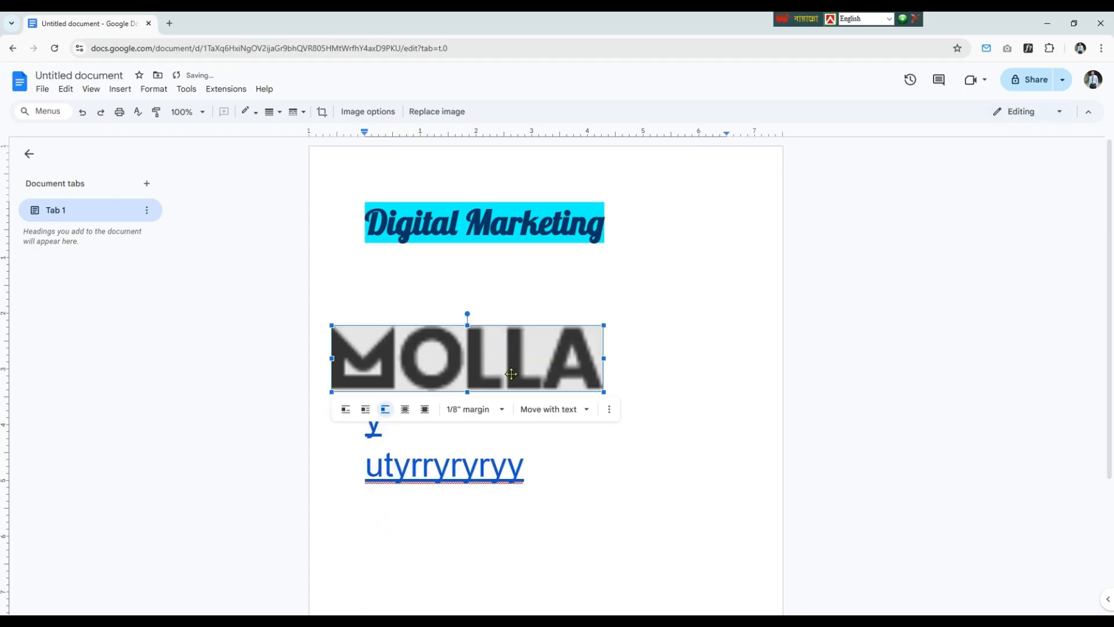
right_click(535, 342)
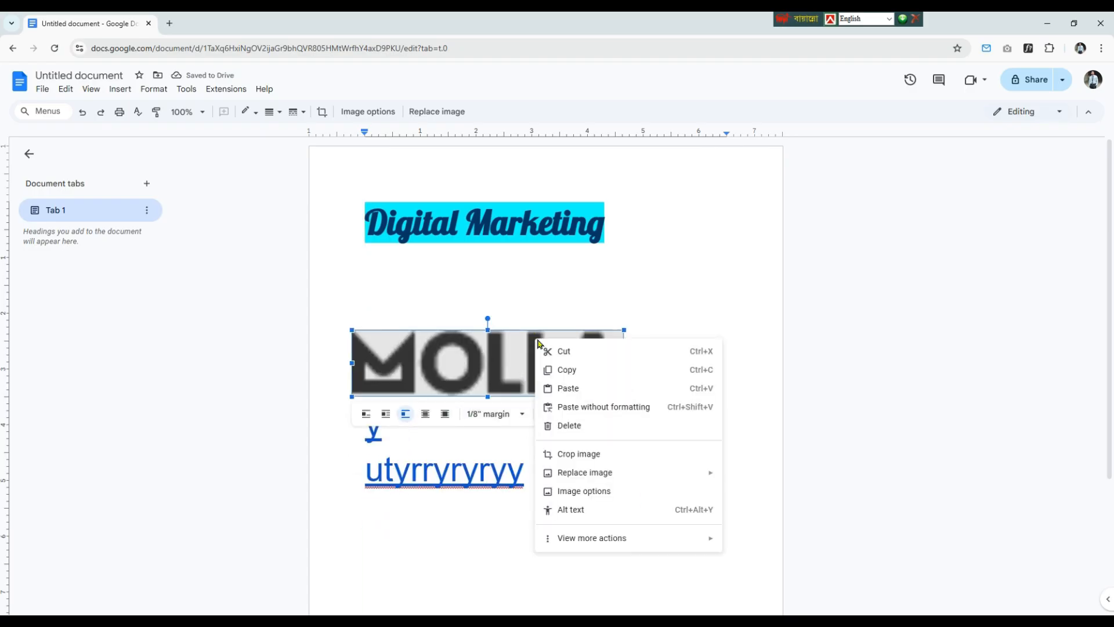
click(585, 352)
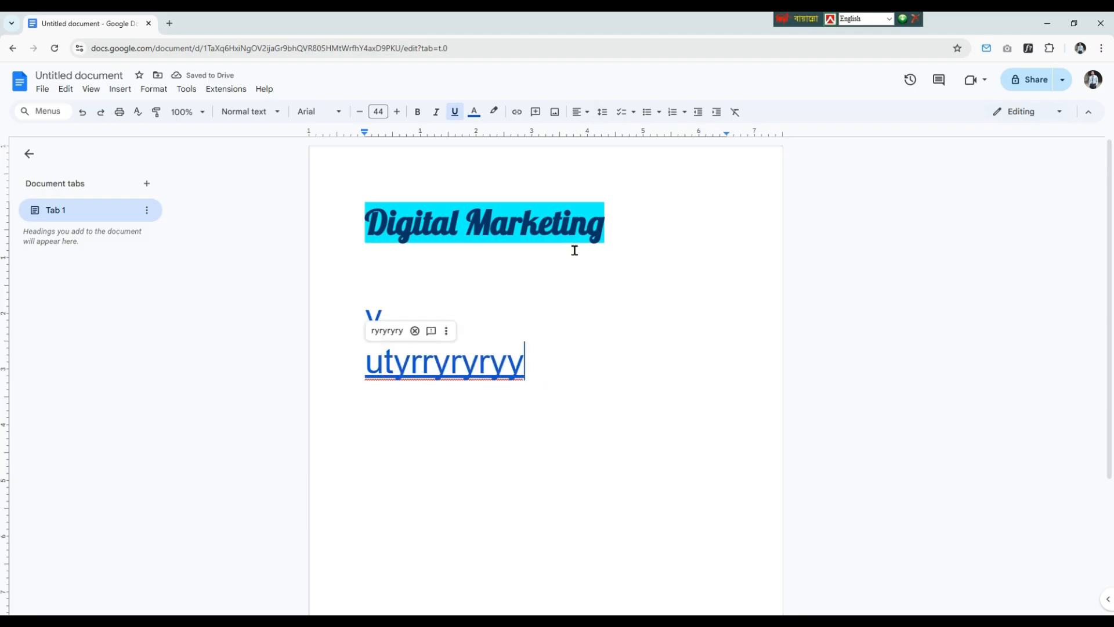
Step: Center the "Digital Marketing" title after trying right alignment
drag(606, 226, 333, 242)
click(585, 112)
click(613, 134)
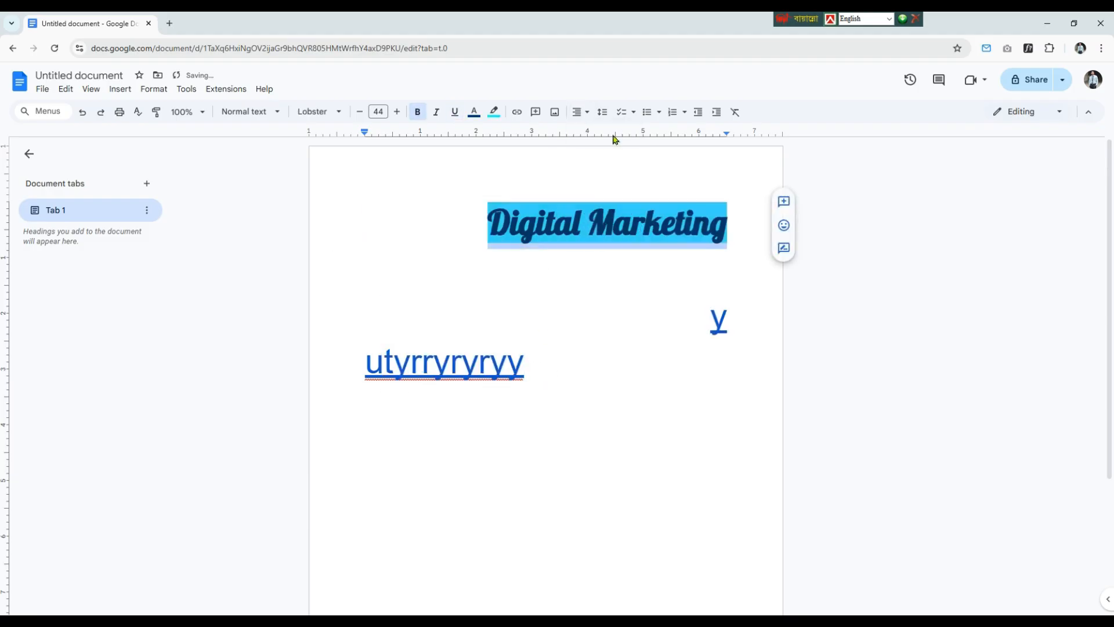
click(581, 113)
click(596, 133)
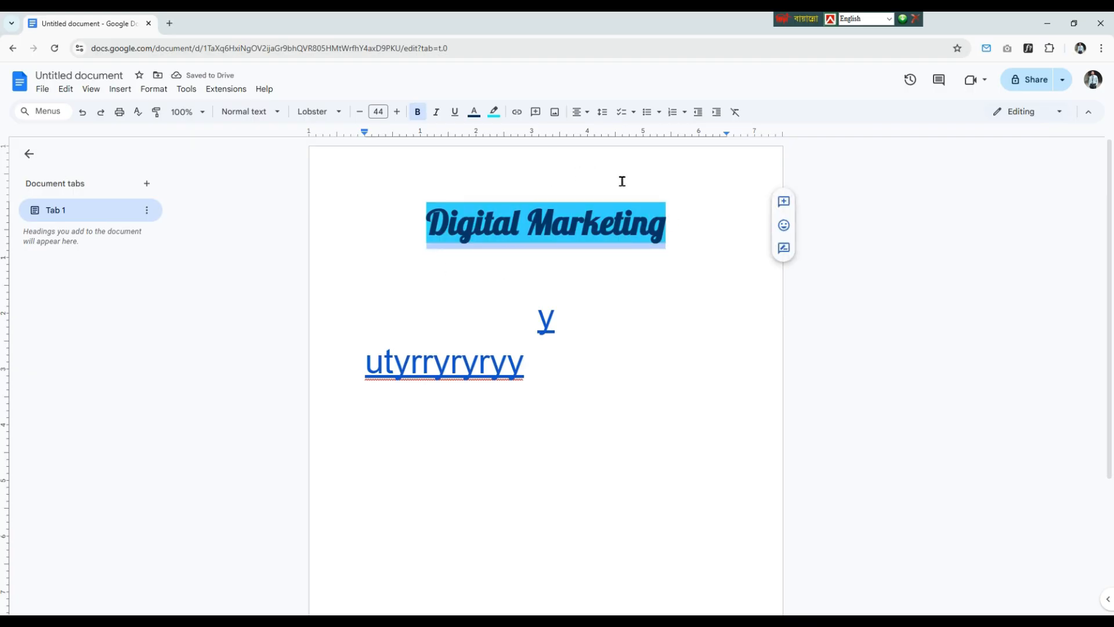
Step: Move the "Digital Marketing" title down to the empty line below it, and turn the "utyrryryryy" line into a bulleted item with solid round bullets
drag(663, 229, 600, 278)
click(654, 369)
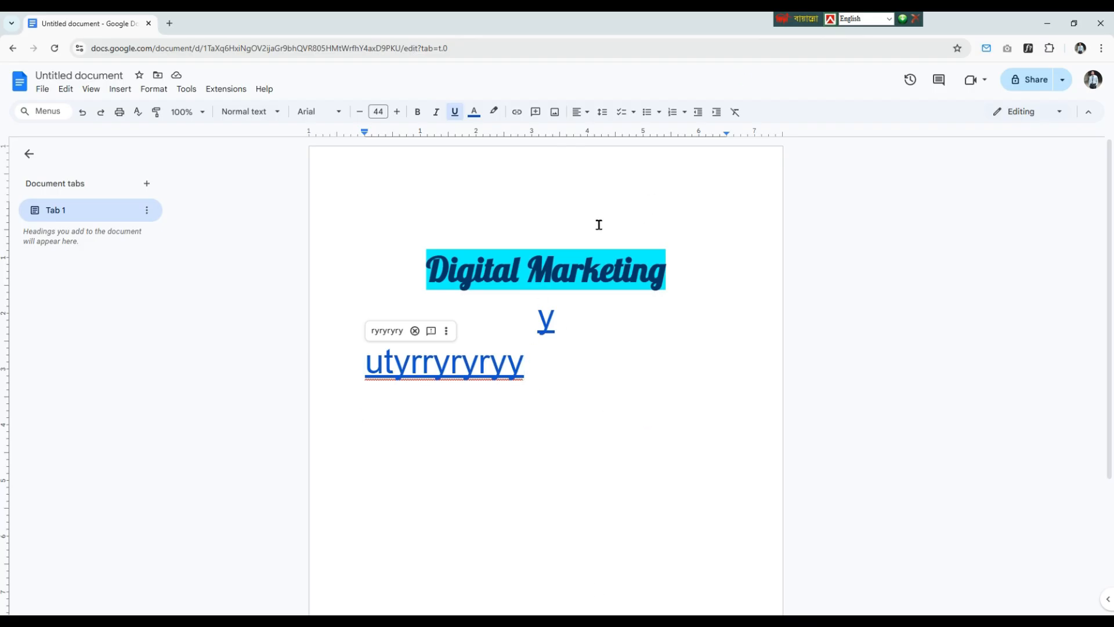
click(660, 112)
click(683, 165)
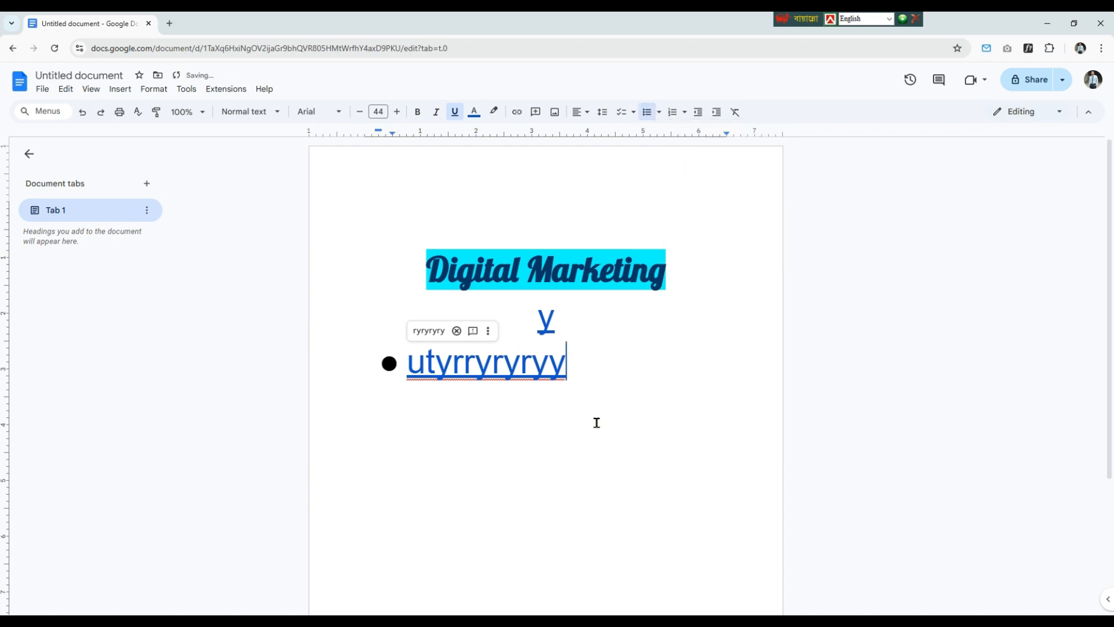
Step: Add four more items to the bulleted list: "yy", "l", "grgrg" and "rgrR"
key(Return)
text(yy)
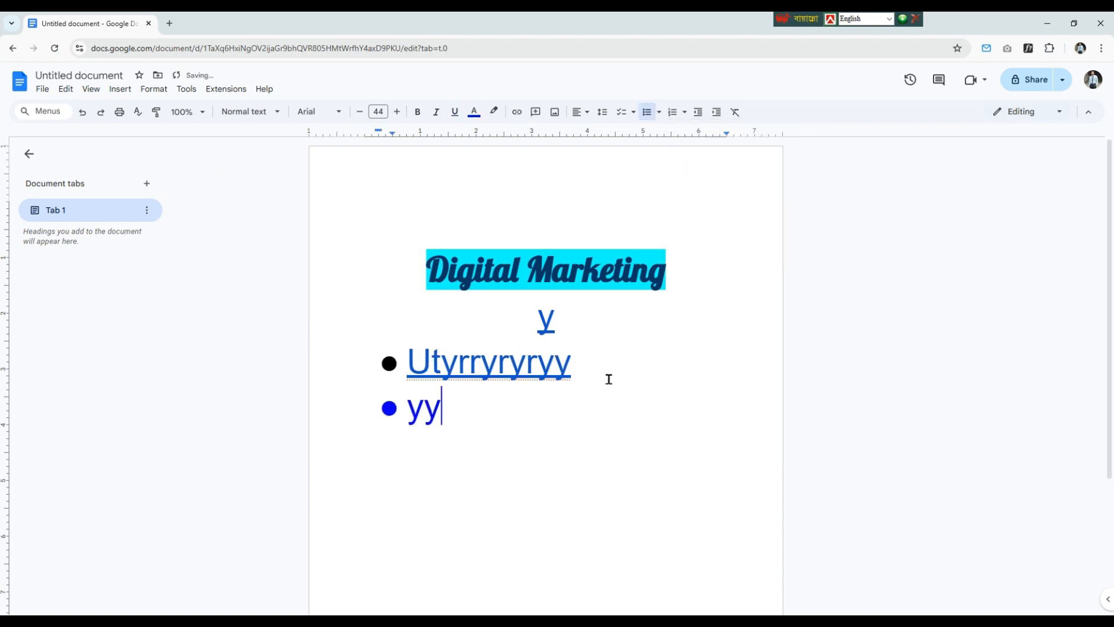
key(Return)
text(l)
key(Return)
text(grgrg)
key(Return)
text(rgrR)
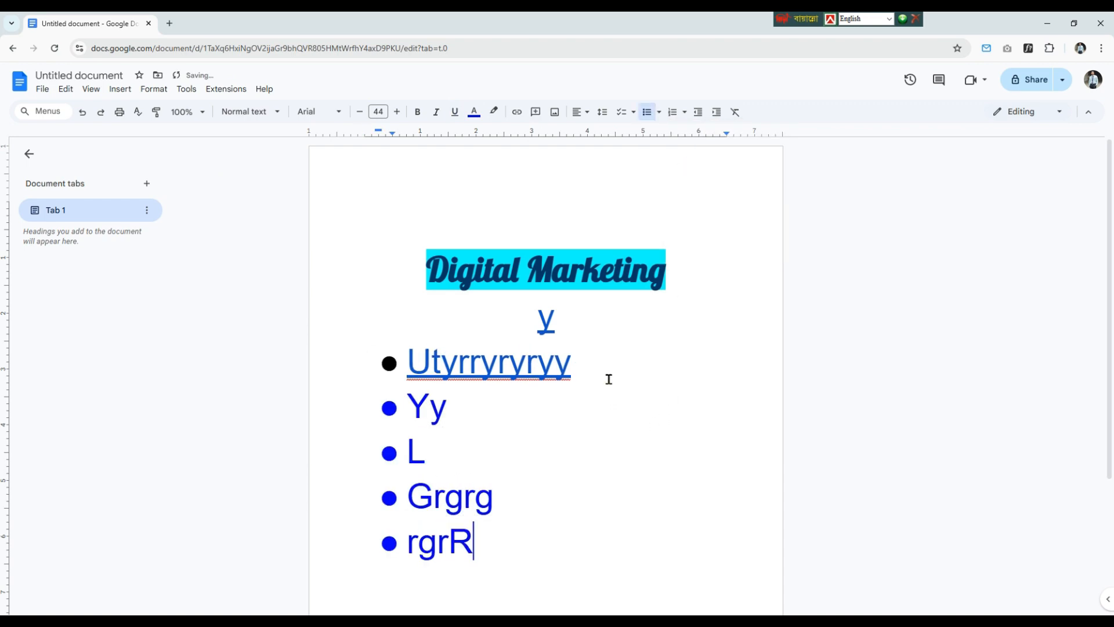
Step: End the bulleted list, enter "g" on a new line, and make that line the first item of a 1, 2, 3 numbered list
key(Return)
key(Return)
text(g)
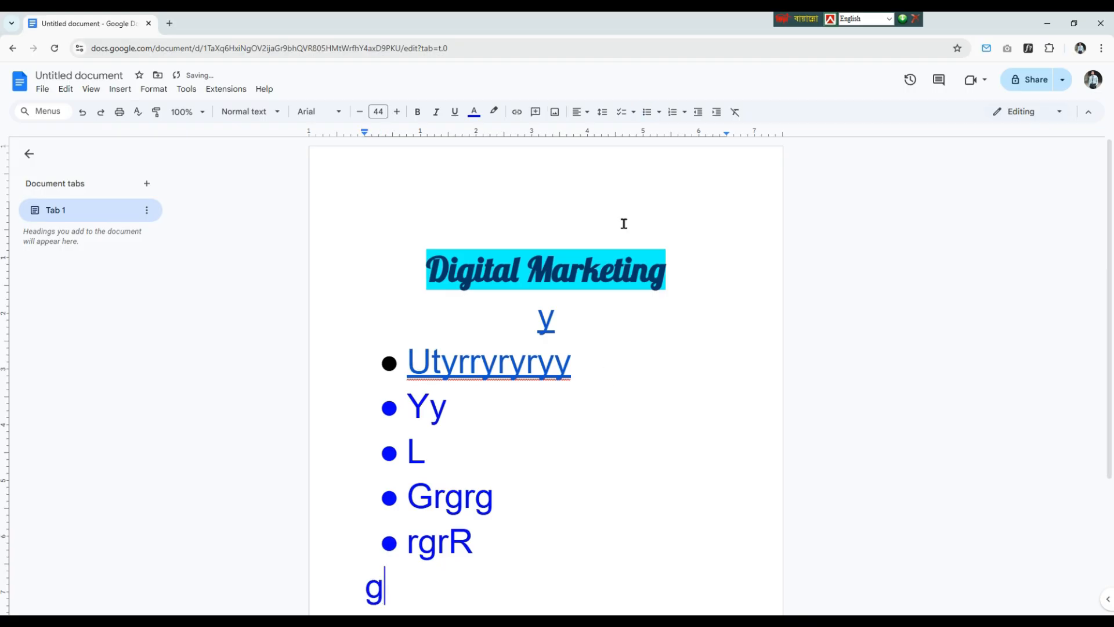
click(685, 112)
click(701, 180)
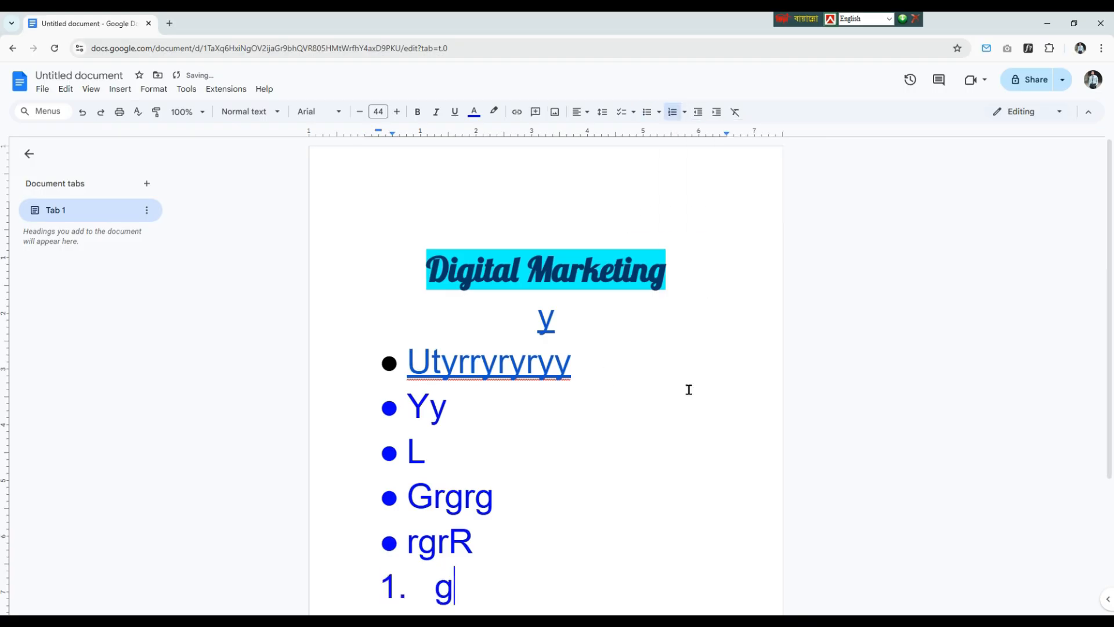
Step: Complete the first numbered item as "ggygfg" and add the items "hfgr", "ggr", "ggr" and "g" below it
scroll(620, 478, down, 3)
text(gygfg)
key(Return)
text(hfgr)
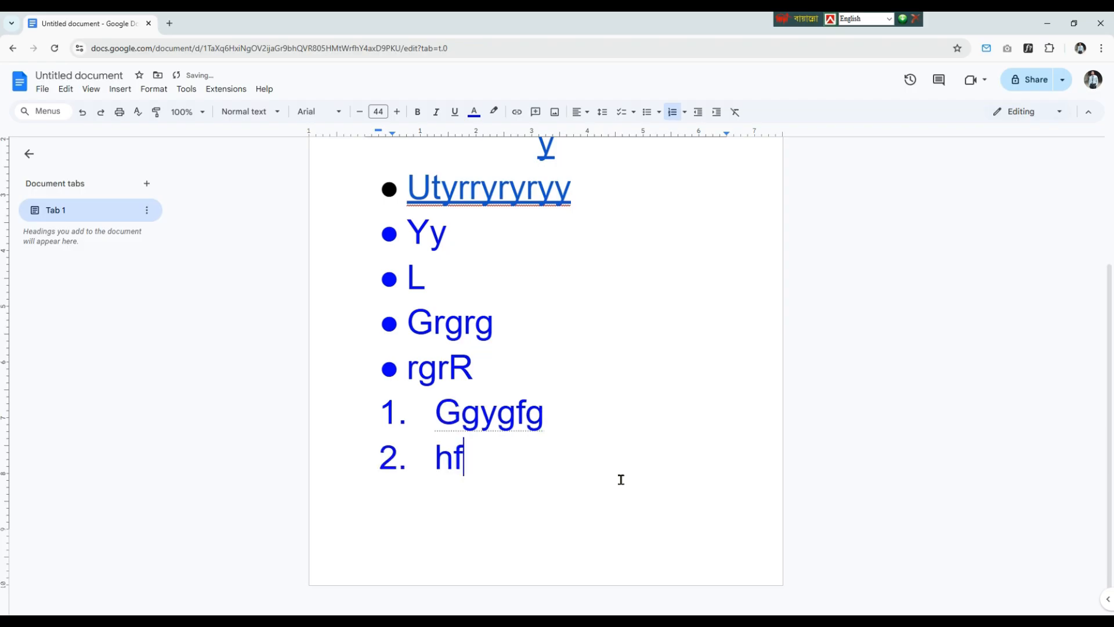
key(Return)
text(ggr)
key(Return)
text(ggr)
key(Return)
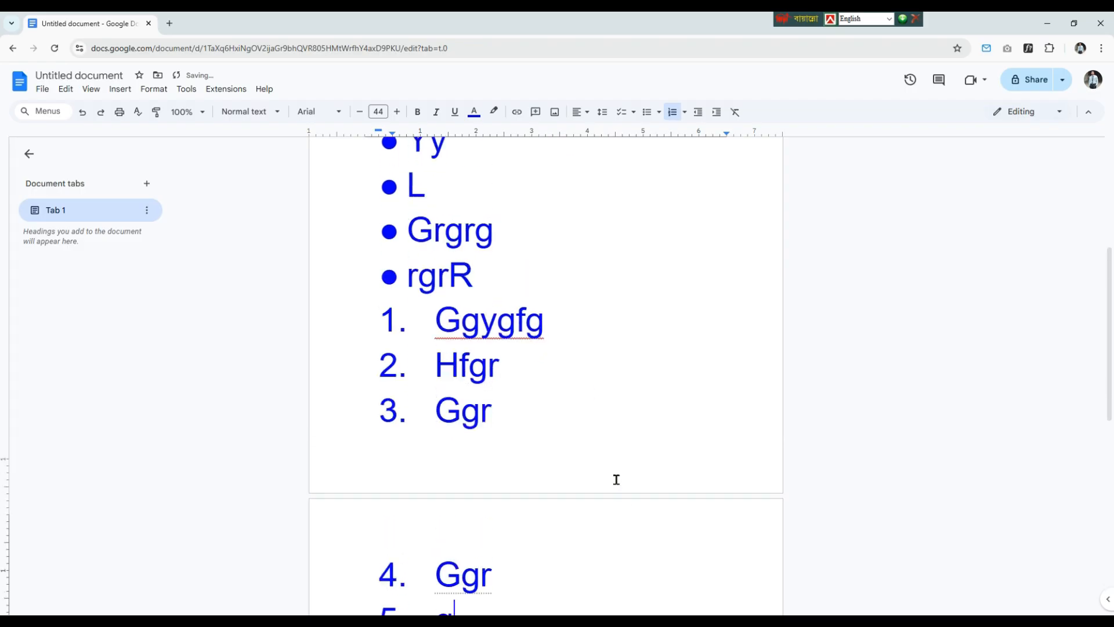
Step: Try indenting the bulleted list by several levels, and decrease the indent back to its original position
scroll(619, 480, up, 5)
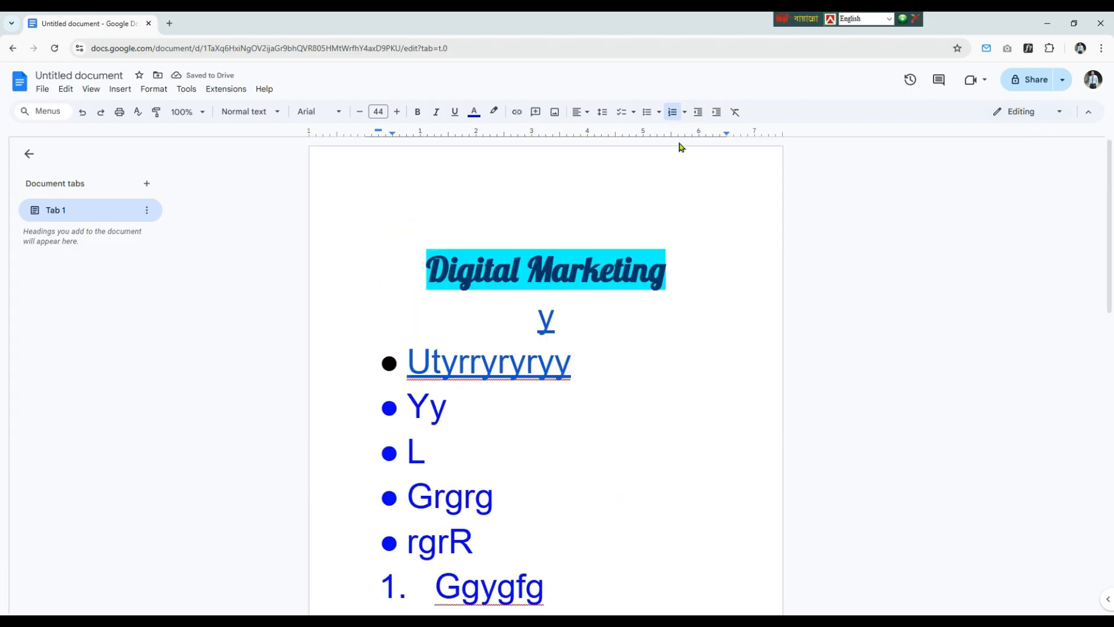
double_click(580, 354)
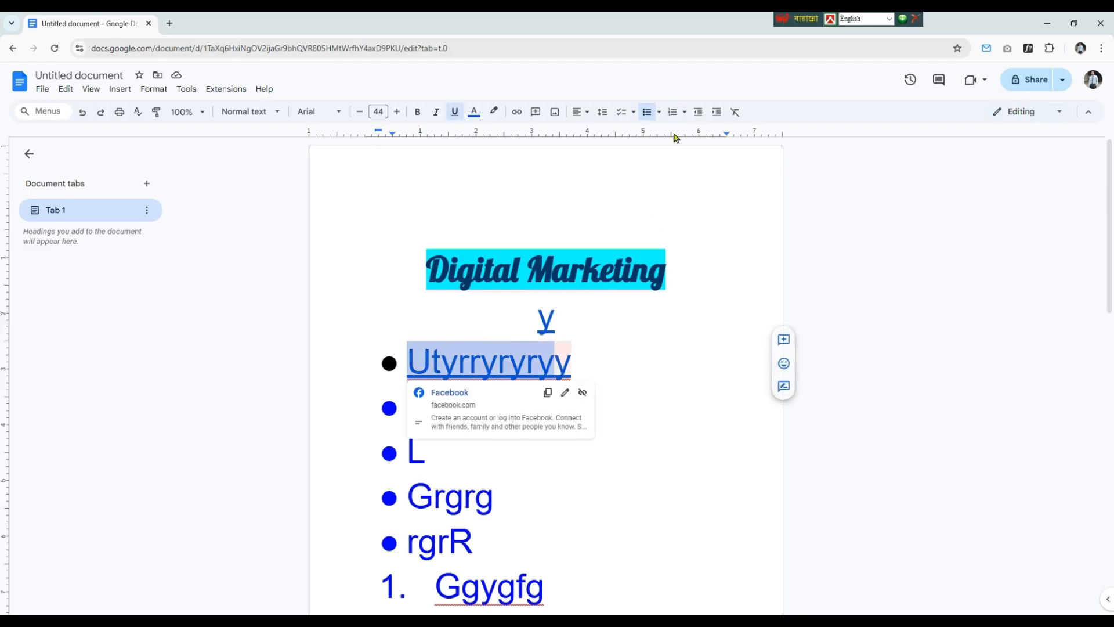
click(716, 112)
click(716, 112)
click(717, 112)
click(716, 112)
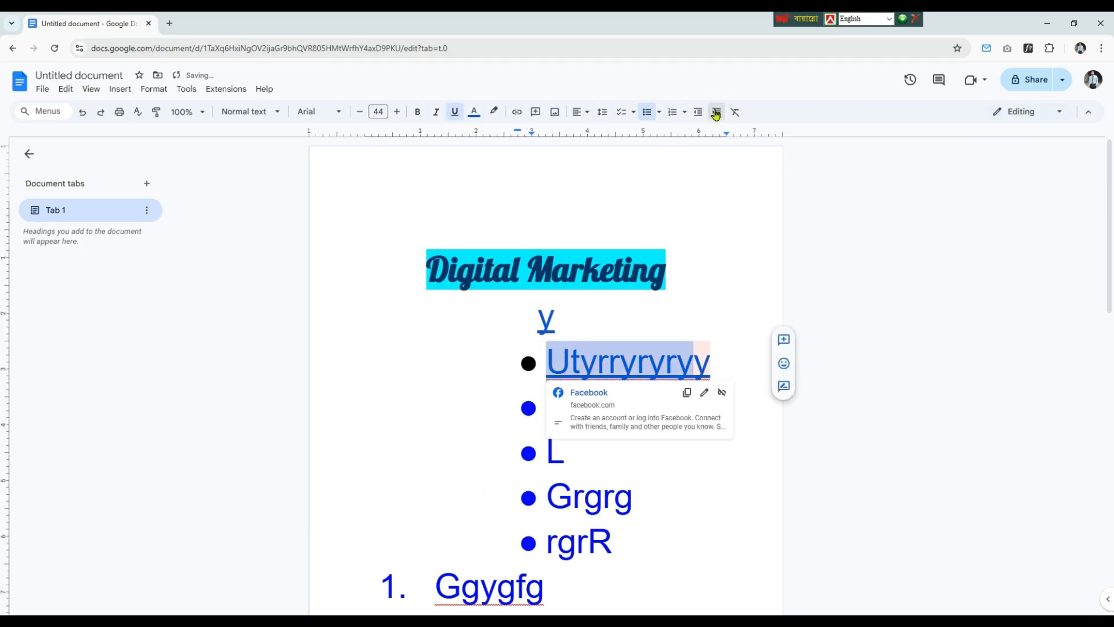
click(716, 112)
click(716, 112)
click(716, 112)
click(716, 112)
click(687, 113)
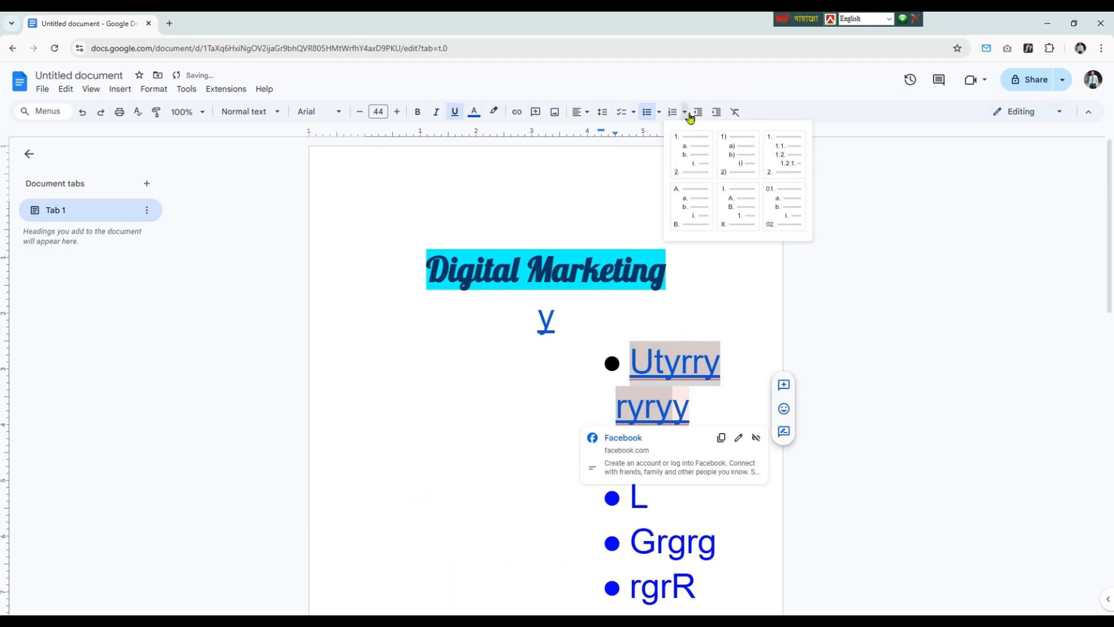
click(692, 114)
click(692, 113)
click(691, 114)
click(691, 113)
click(691, 114)
click(691, 114)
click(691, 114)
click(691, 114)
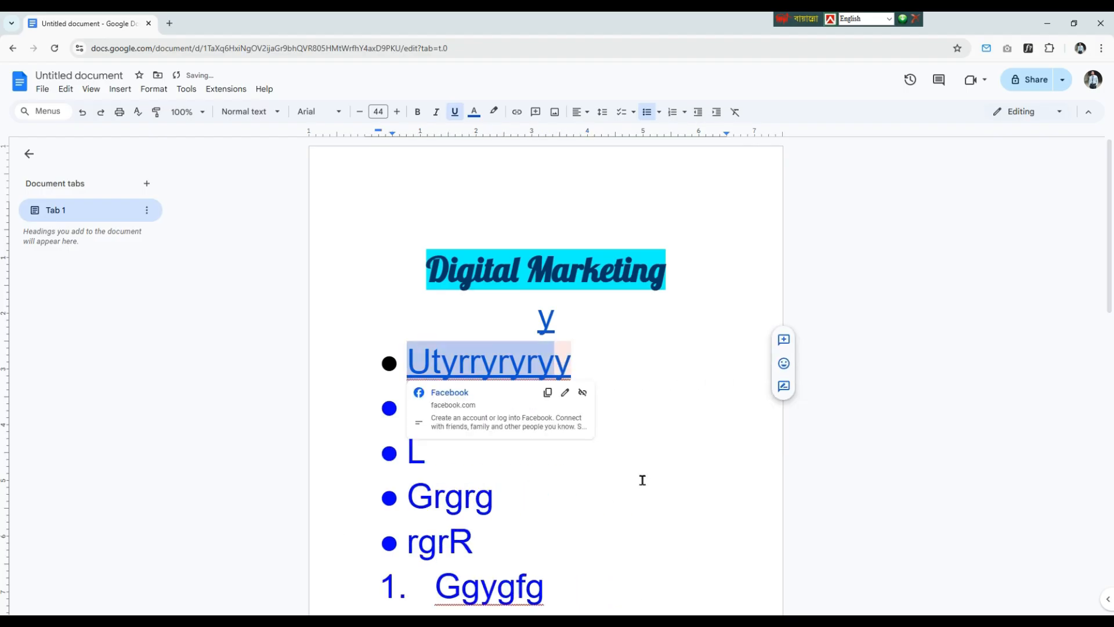
click(638, 477)
scroll(630, 470, down, 15)
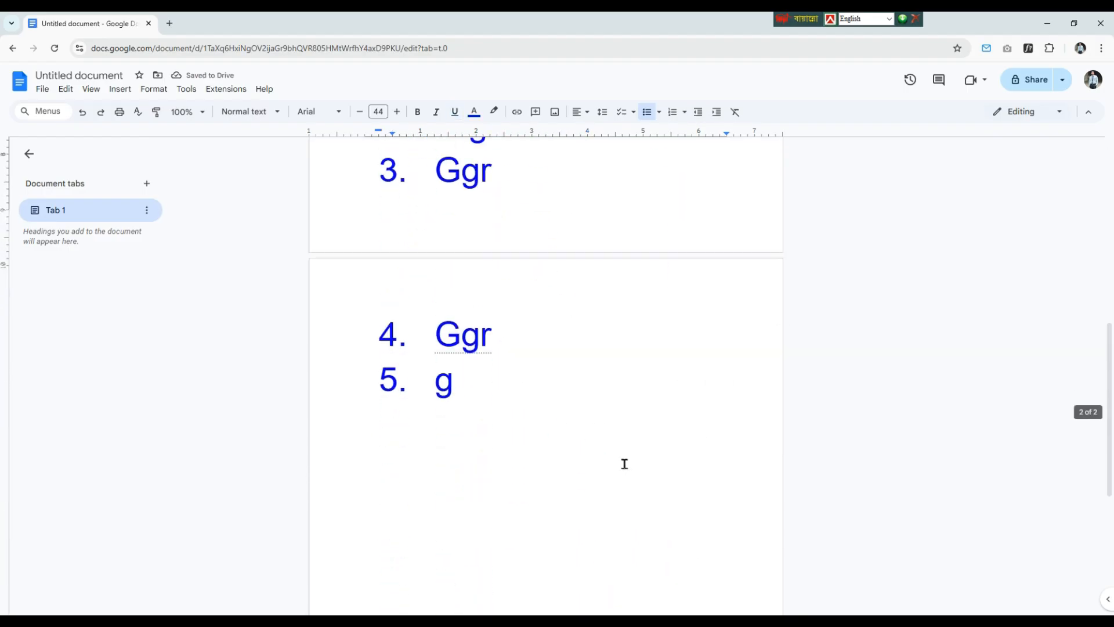
scroll(622, 461, up, 10)
scroll(622, 461, up, 4)
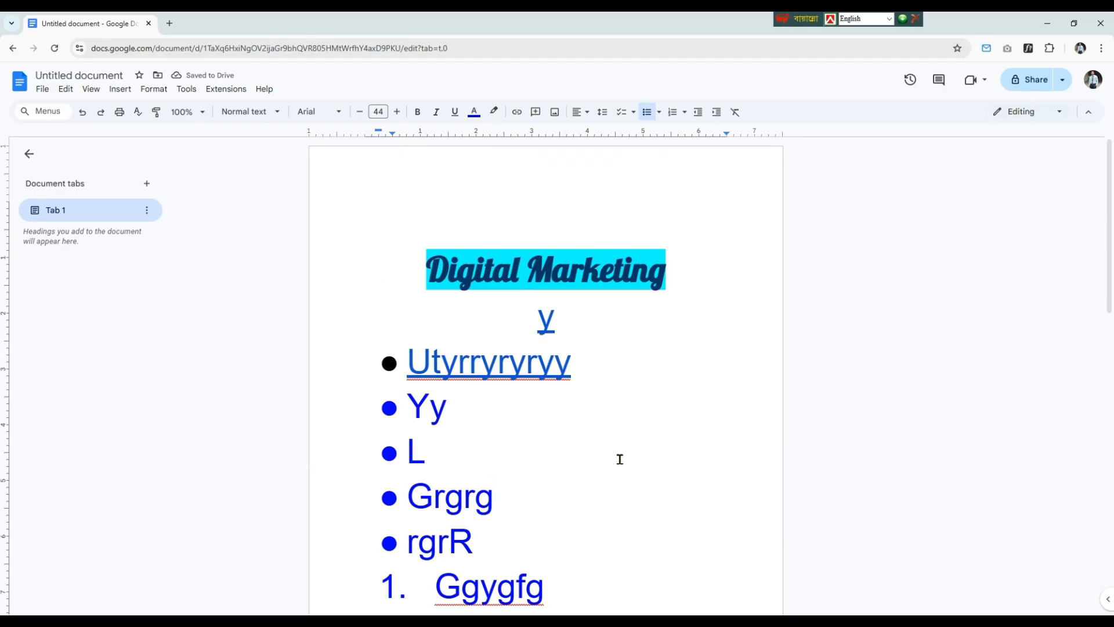
Step: Return to the Docs home page, move the "Untitled document" file to the trash, and reload the page
click(11, 50)
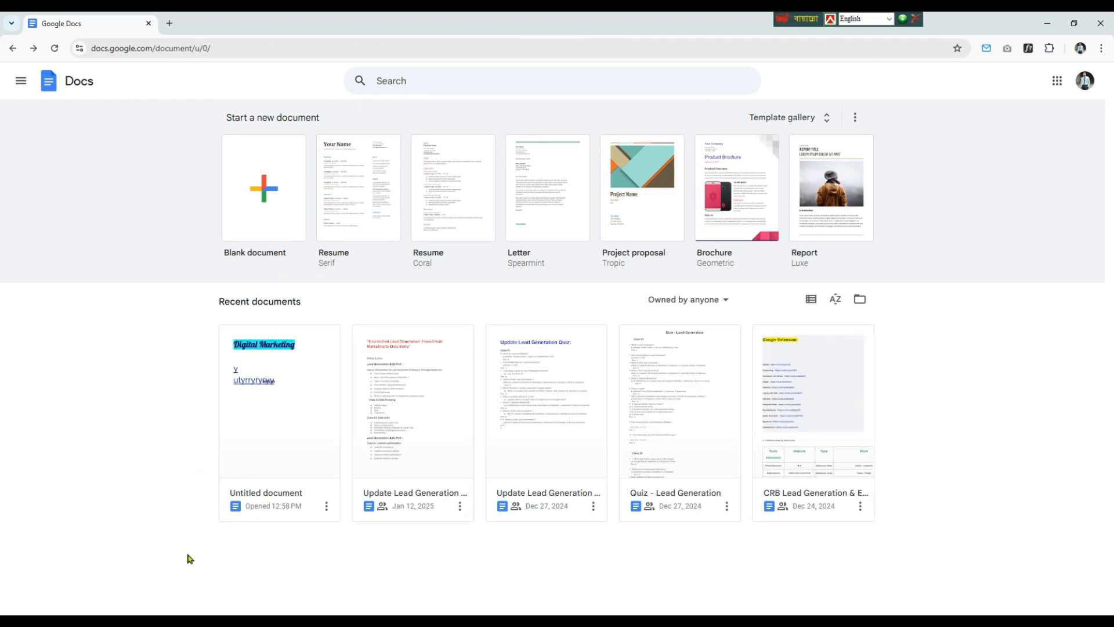
click(326, 506)
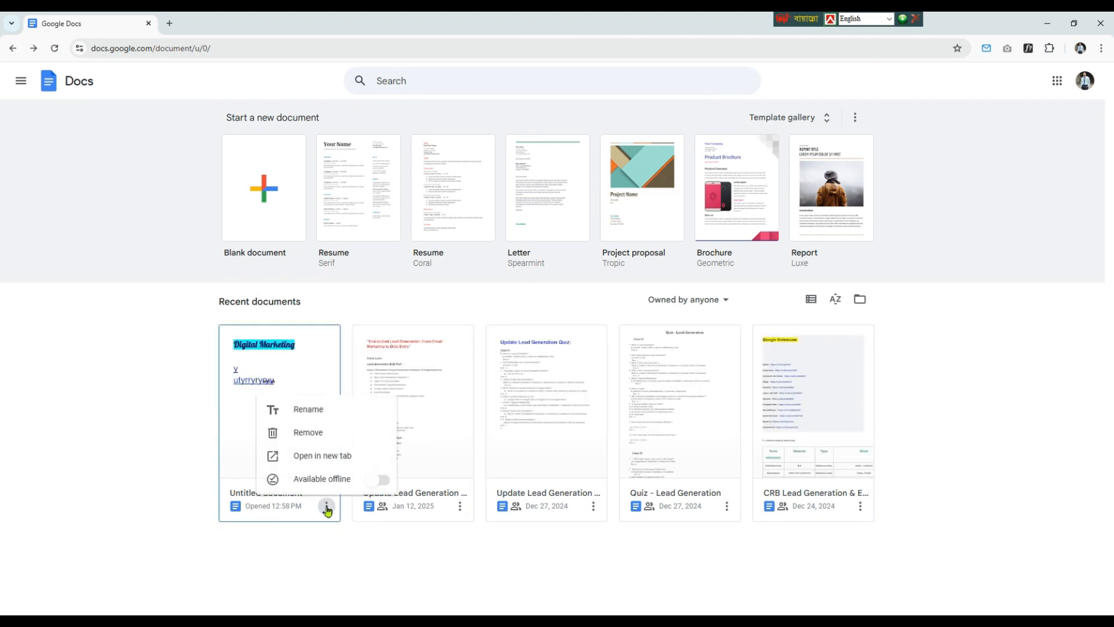
click(324, 437)
click(661, 395)
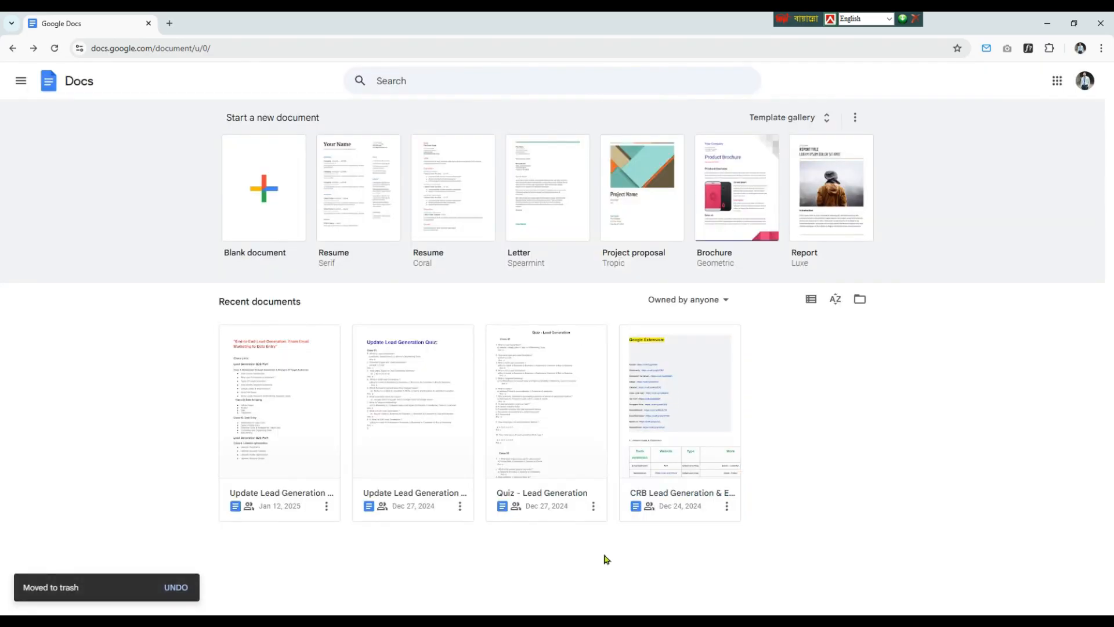
click(55, 49)
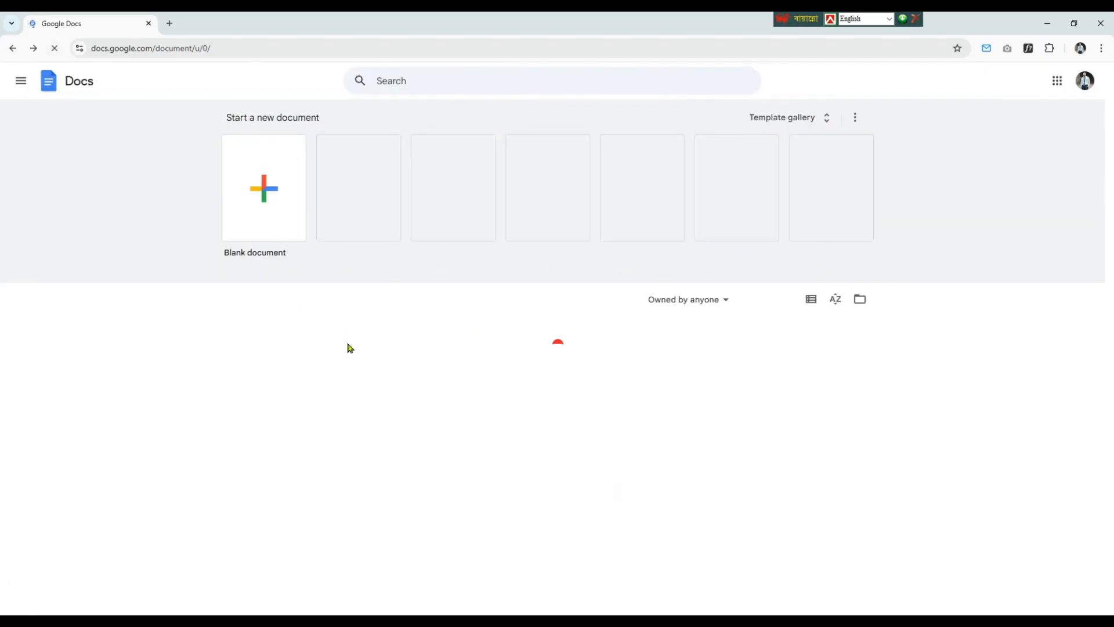